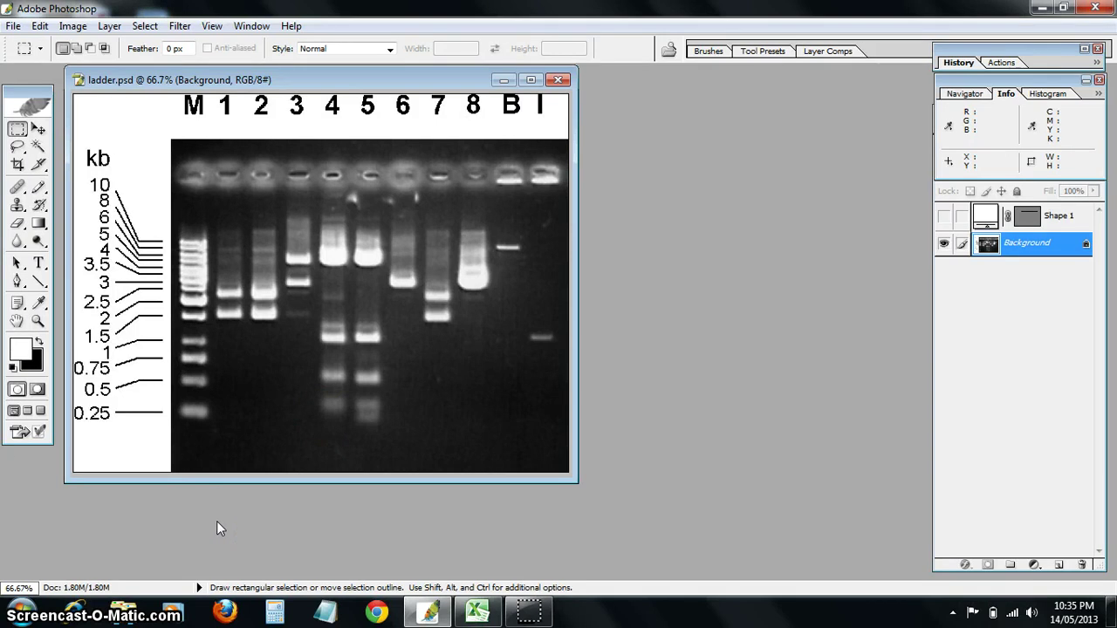
Step: Type 10000 in B2 and 8000 in B3 of the log graph sheet, then bring the gel image back
{"action": "left_click", "coordinate": [380, 524]}
{"action": "left_click", "coordinate": [475, 610]}
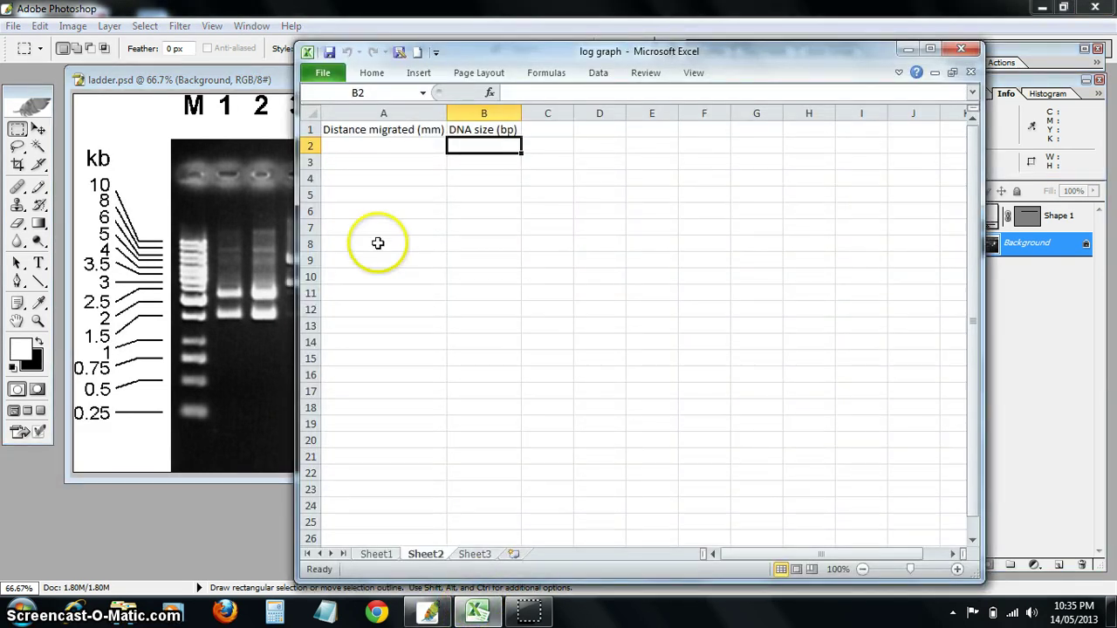
{"action": "left_click", "coordinate": [410, 130]}
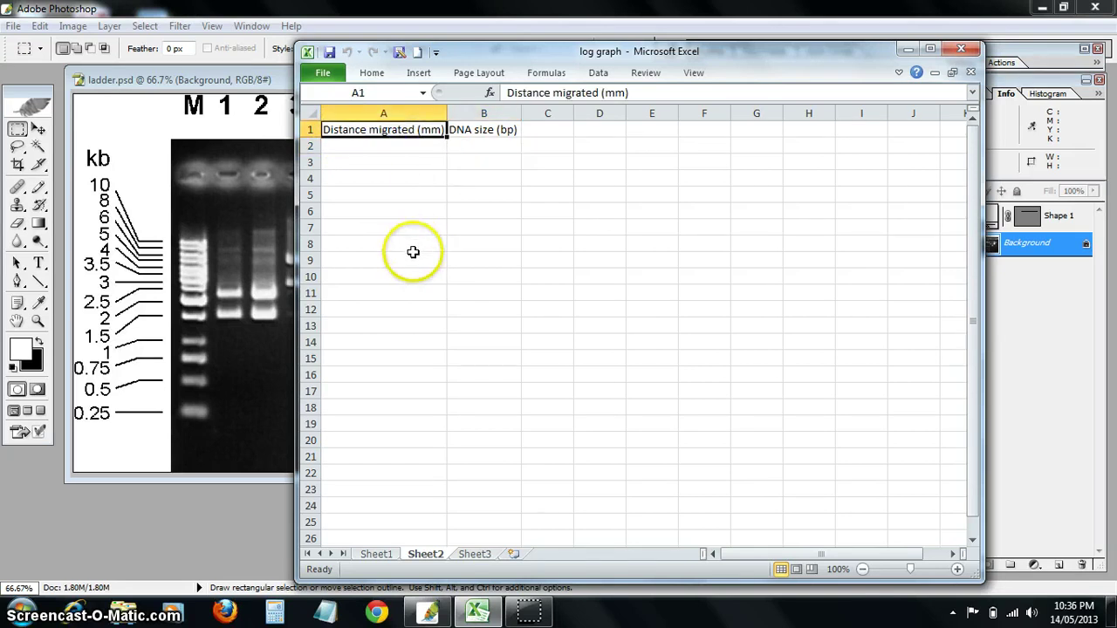
{"action": "left_click", "coordinate": [476, 131]}
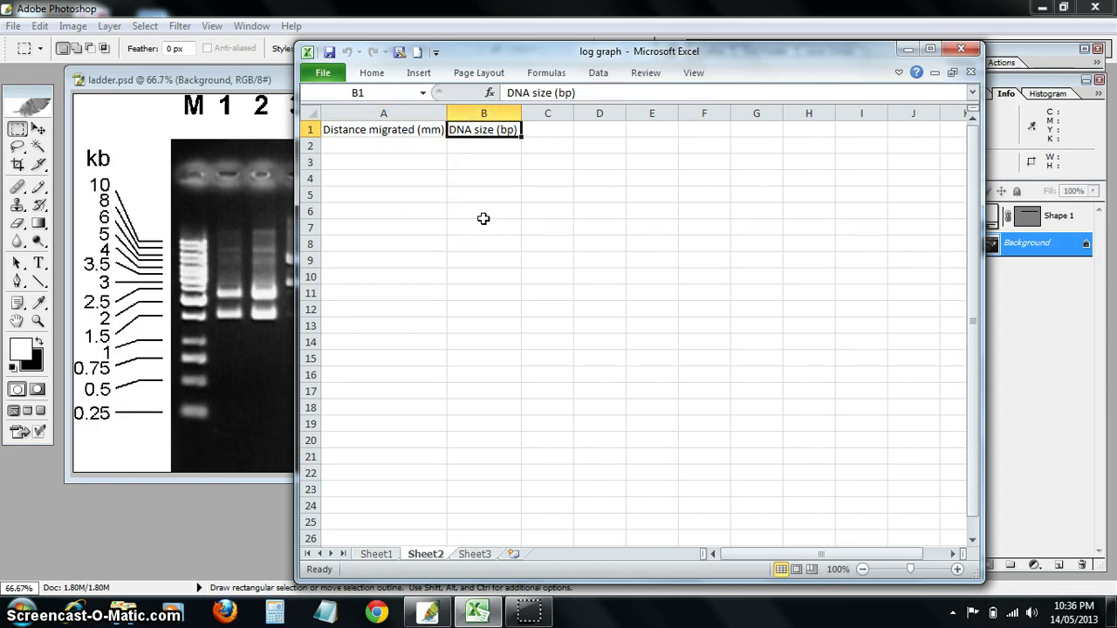
{"action": "left_click", "coordinate": [481, 146]}
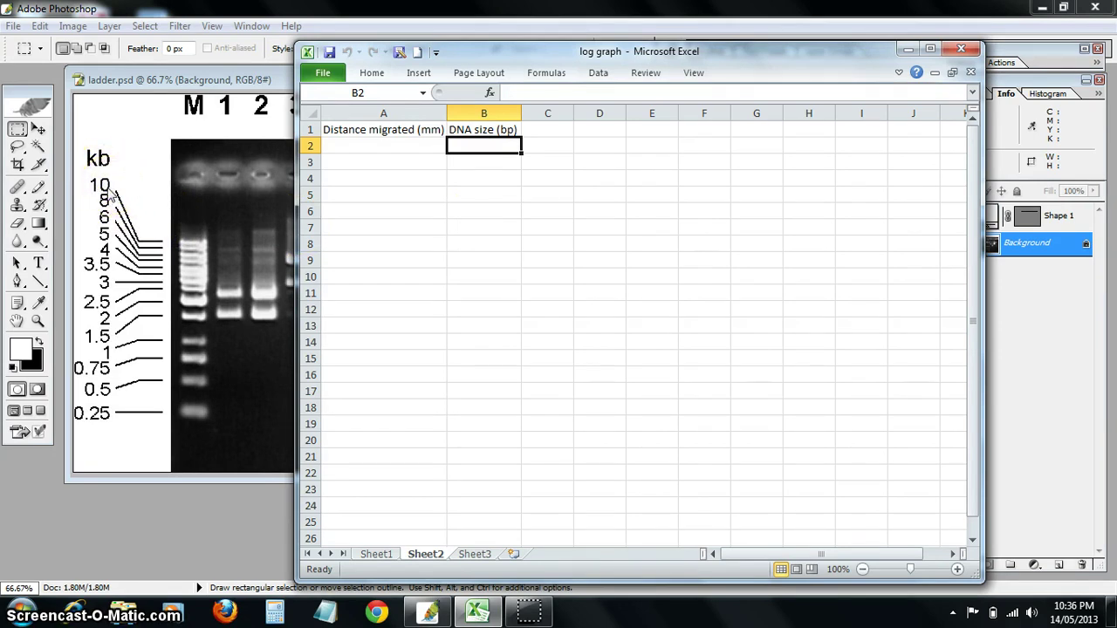
{"action": "type", "text": "10000"}
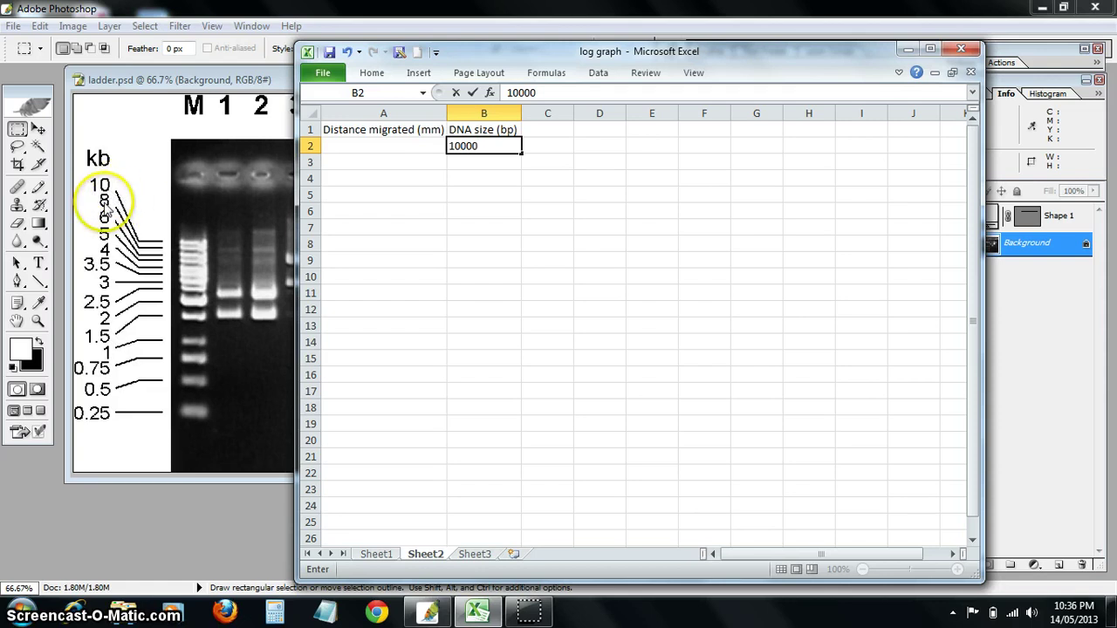
{"action": "key", "text": "Return"}
{"action": "type", "text": "8000"}
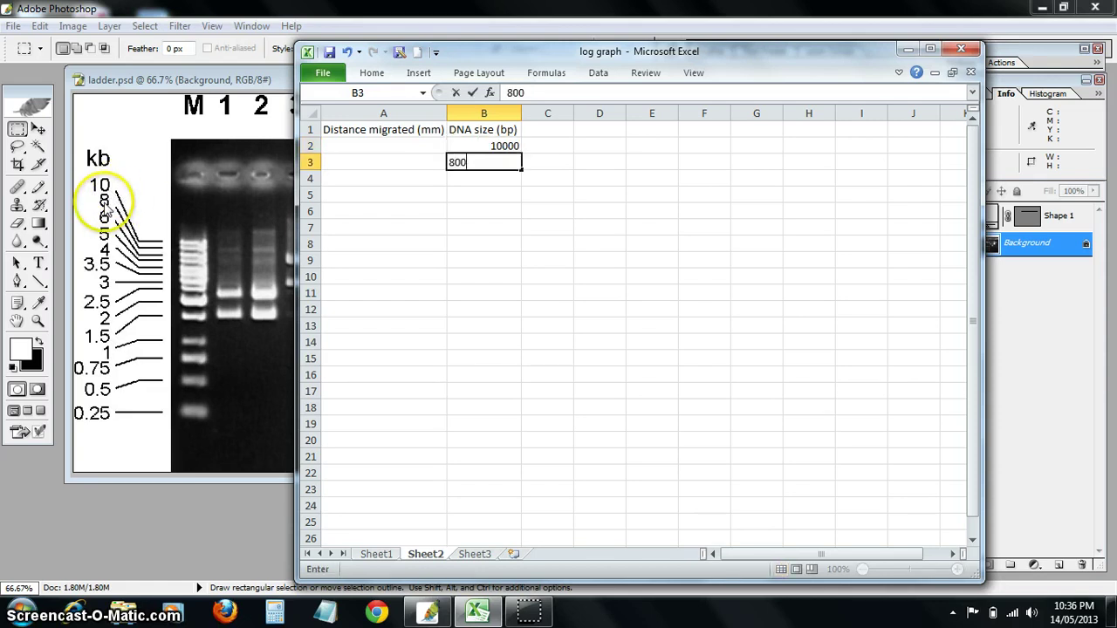
{"action": "left_click", "coordinate": [364, 146]}
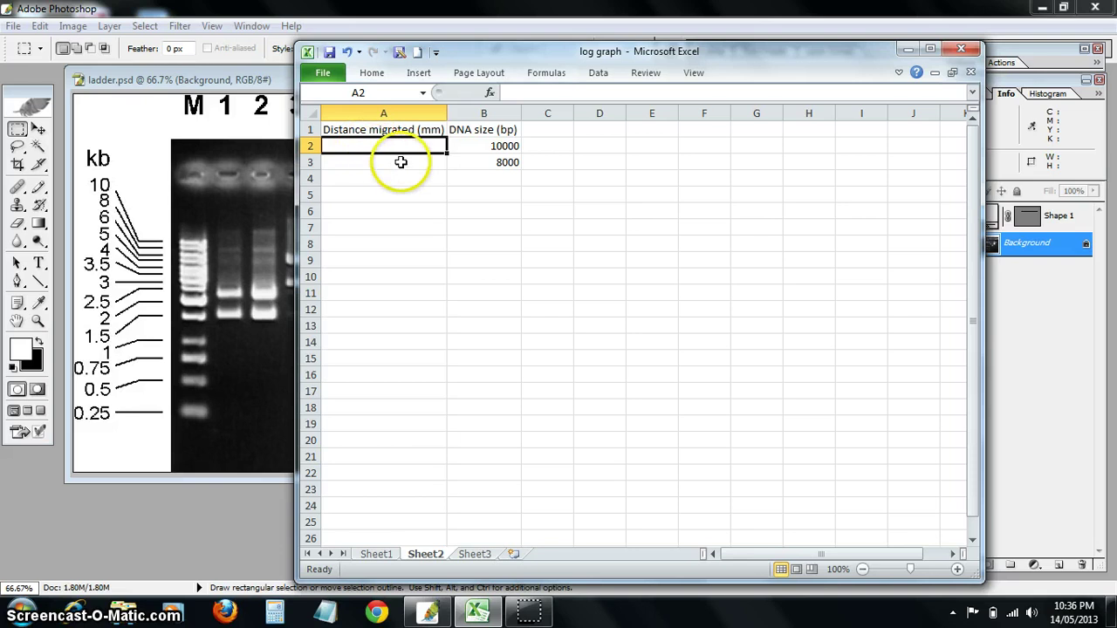
{"action": "left_click", "coordinate": [259, 79]}
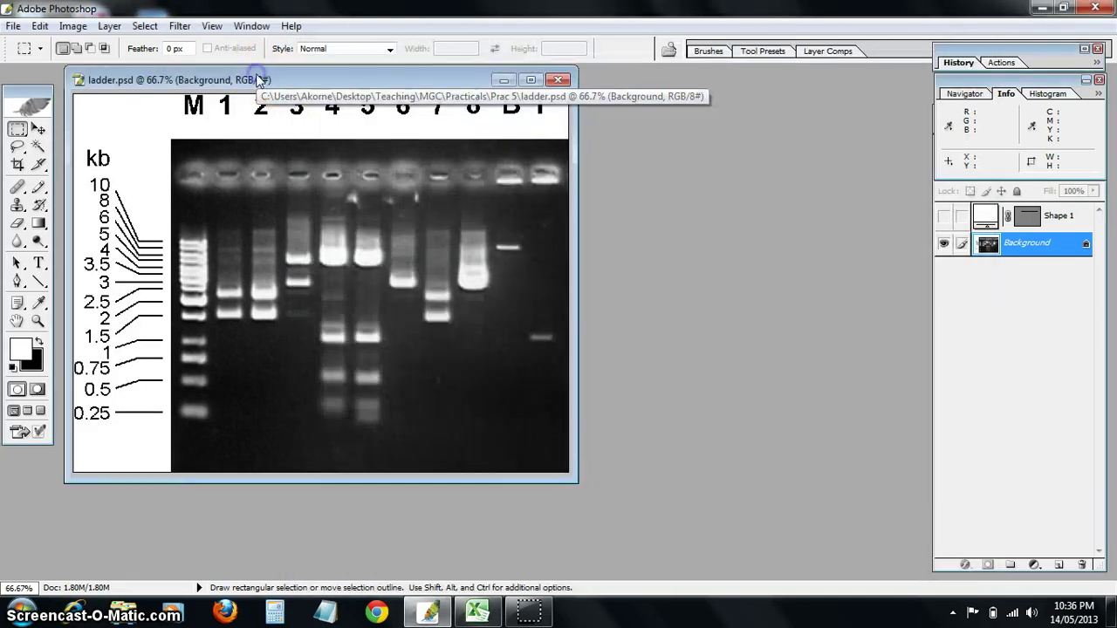
Step: Maximize the gel document, zoom it to 100%, and select the Shape 1 well-marker layer
{"action": "left_click", "coordinate": [531, 79]}
{"action": "left_click", "coordinate": [38, 320]}
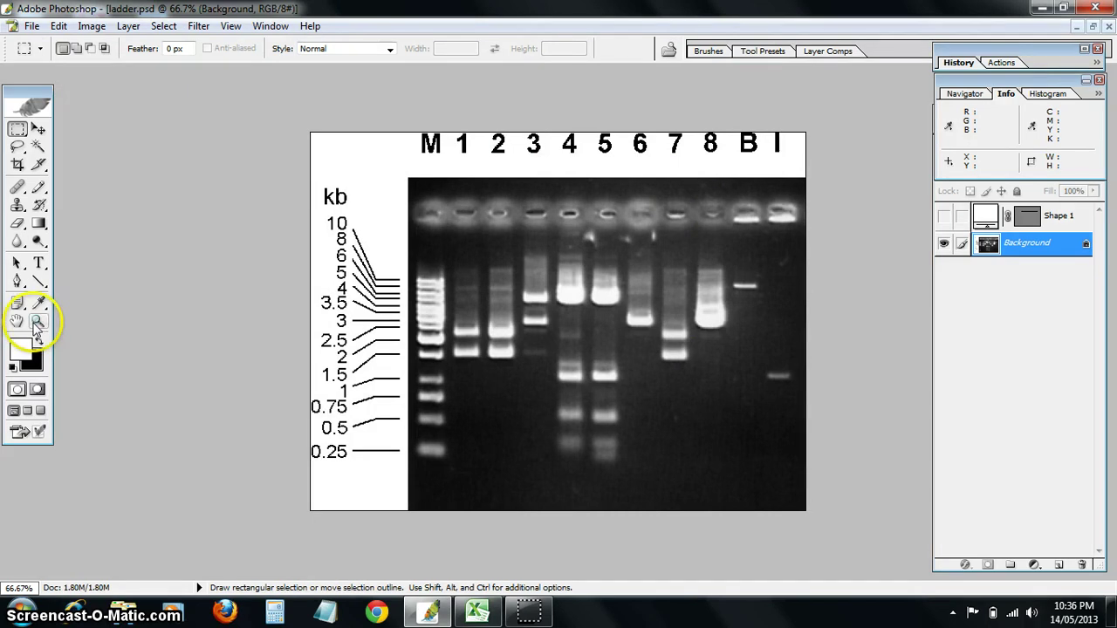
{"action": "left_click", "coordinate": [448, 275]}
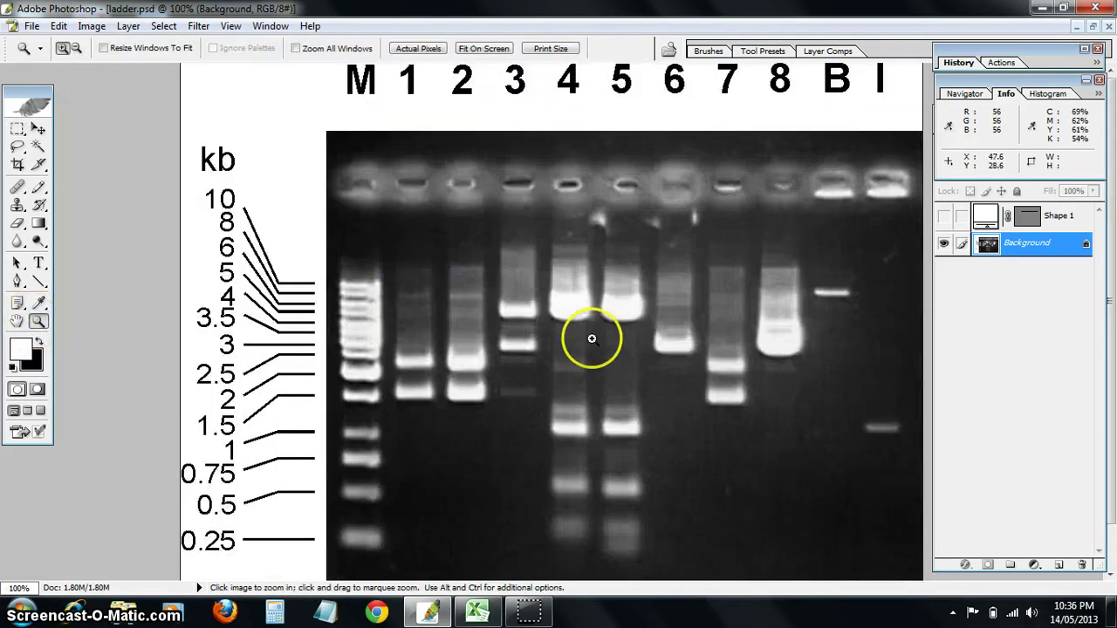
{"action": "left_click", "coordinate": [1060, 217]}
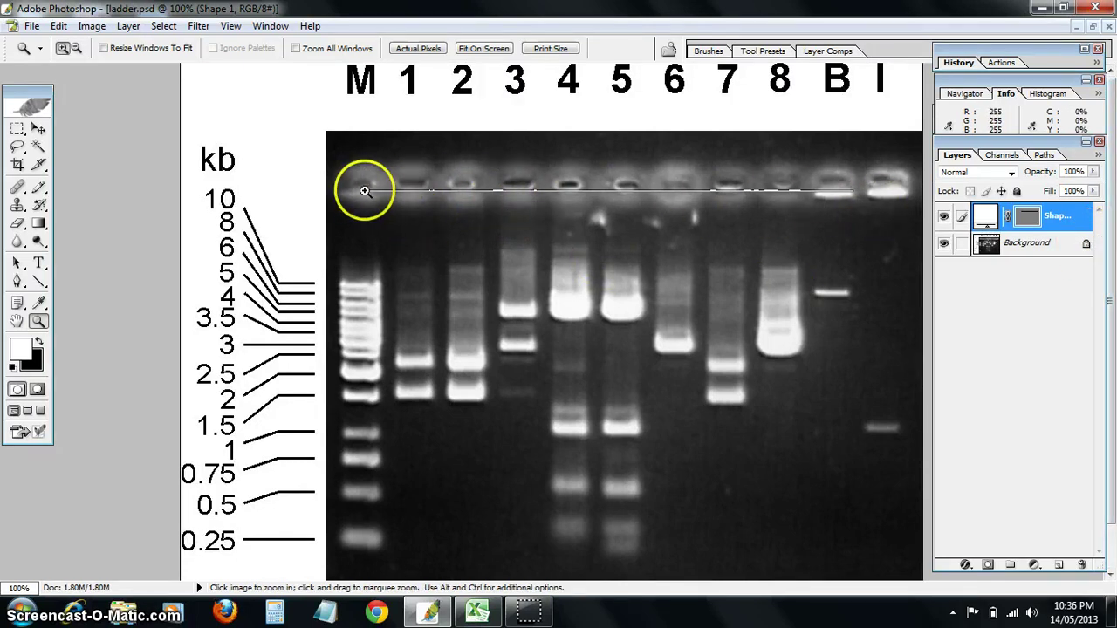
Step: Switch to the Rectangular Marquee and set the Info panel position units to millimetres
{"action": "left_click", "coordinate": [18, 128]}
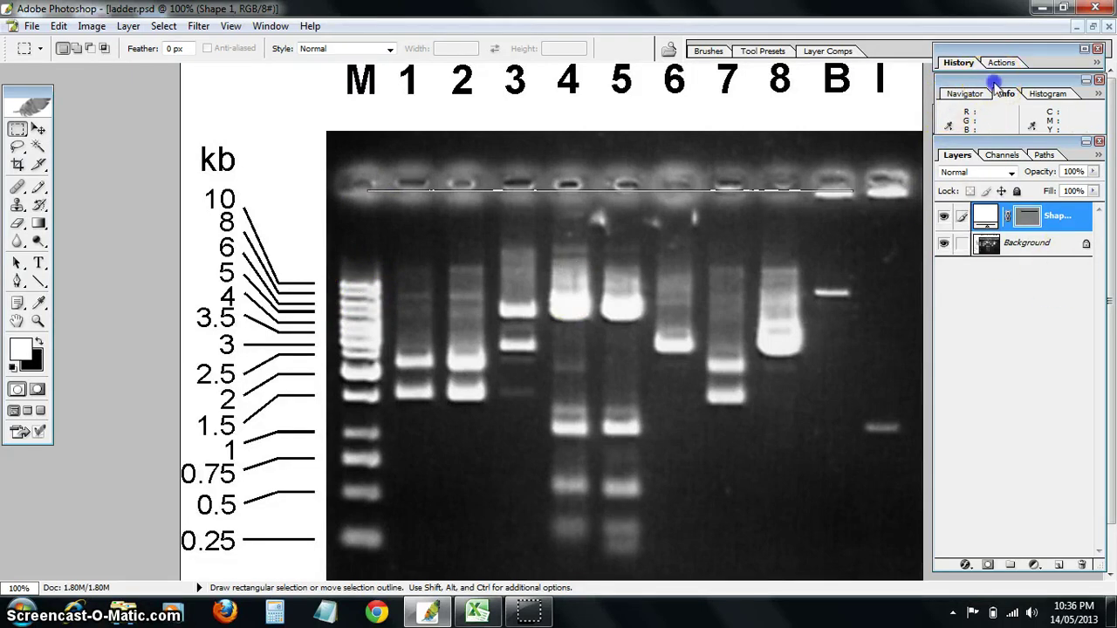
{"action": "left_click", "coordinate": [947, 161]}
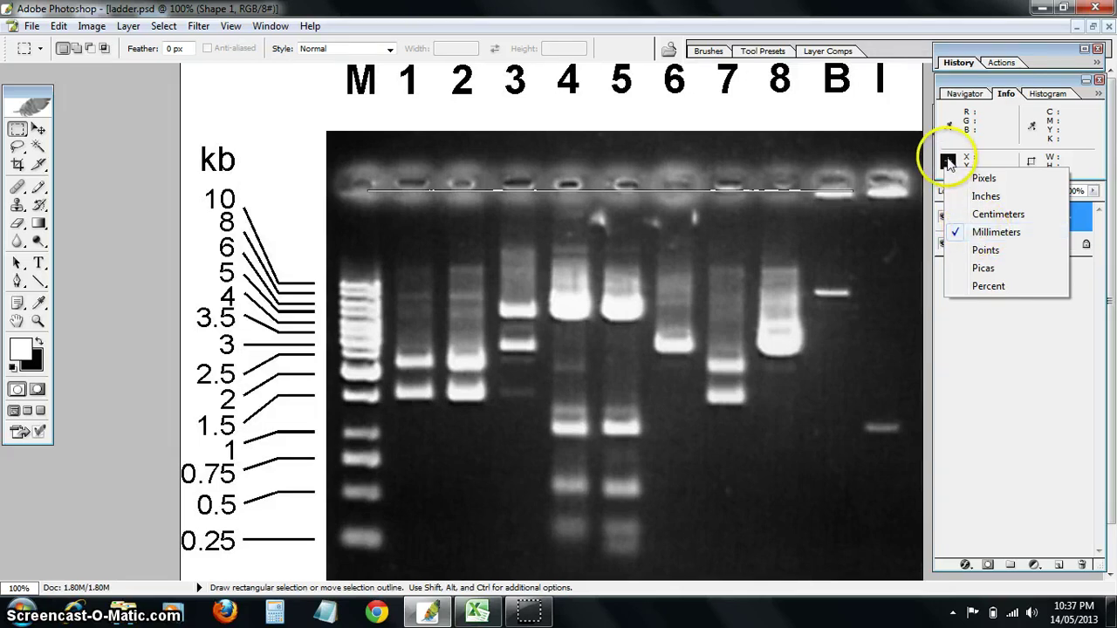
{"action": "left_click", "coordinate": [946, 159]}
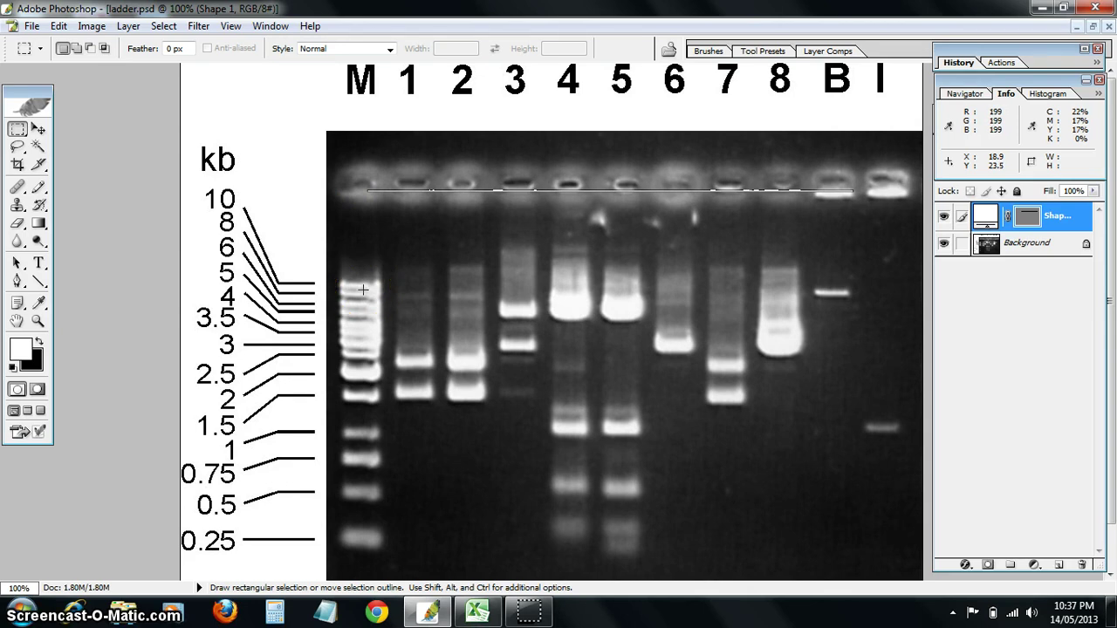
Step: Enter distances 10.1 in A2 and 11 in A3, checking the gel between entries
{"action": "left_click", "coordinate": [477, 614]}
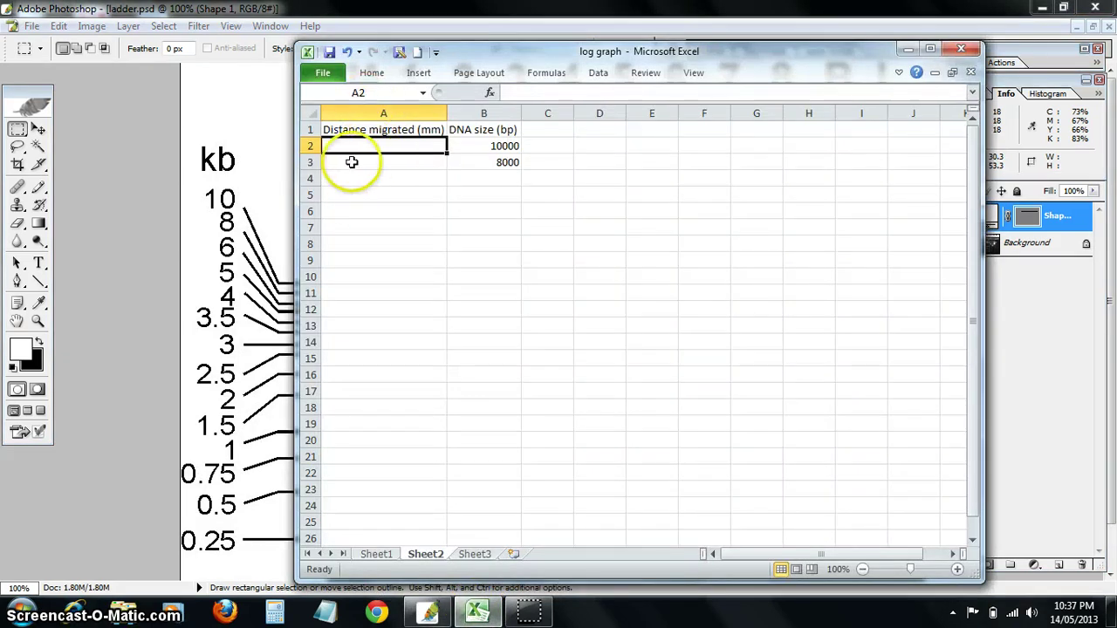
{"action": "type", "text": "12"}
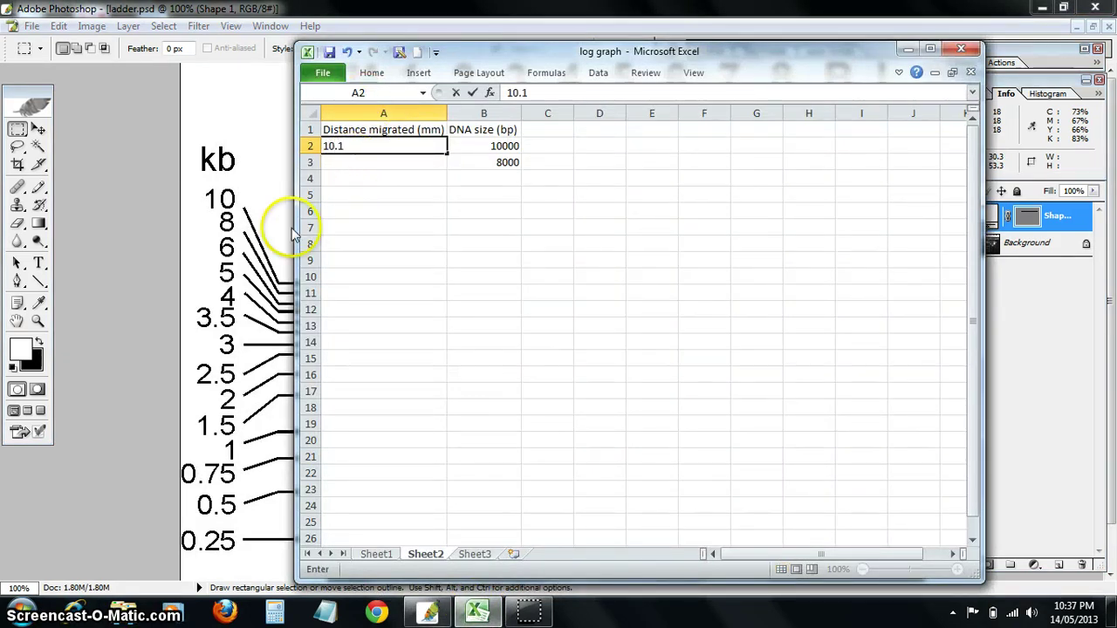
{"action": "left_click", "coordinate": [260, 12]}
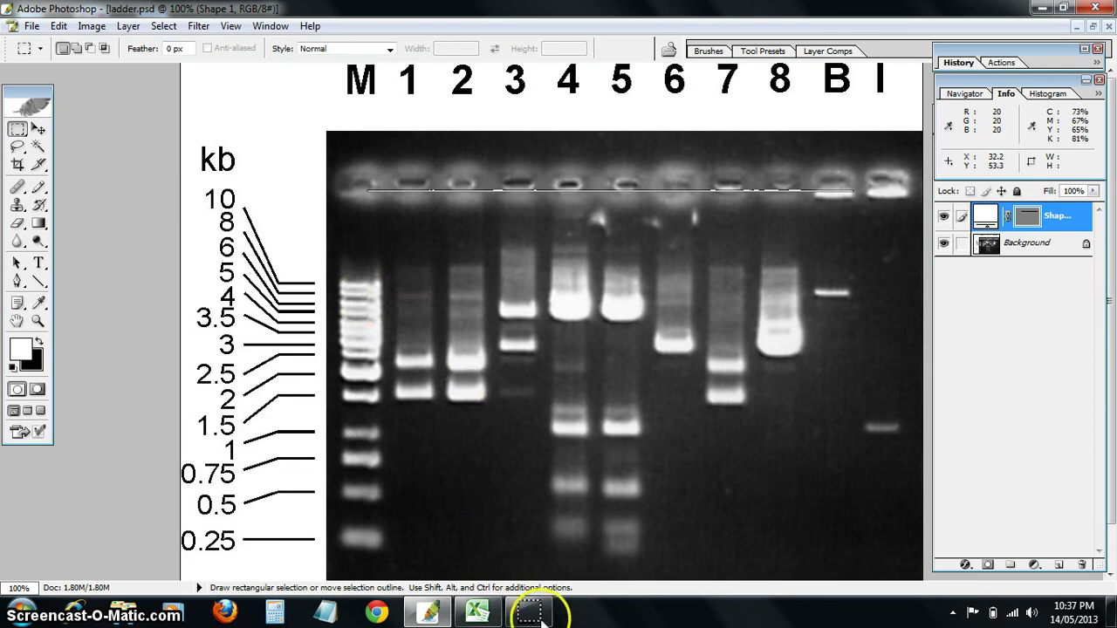
{"action": "left_click", "coordinate": [482, 615]}
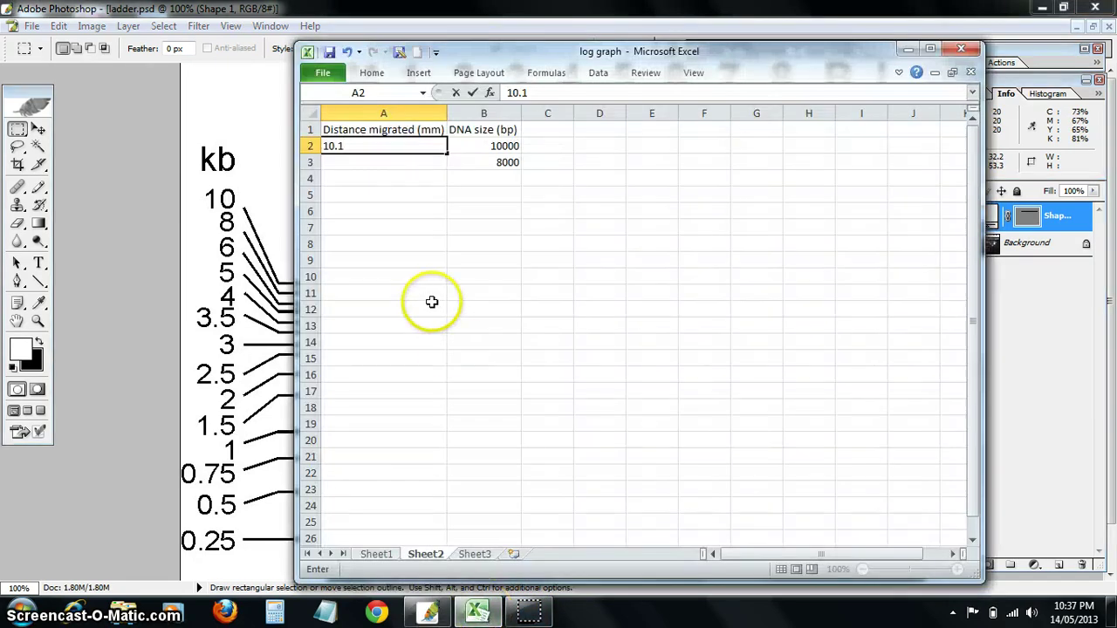
{"action": "key", "text": "Return"}
{"action": "type", "text": "11"}
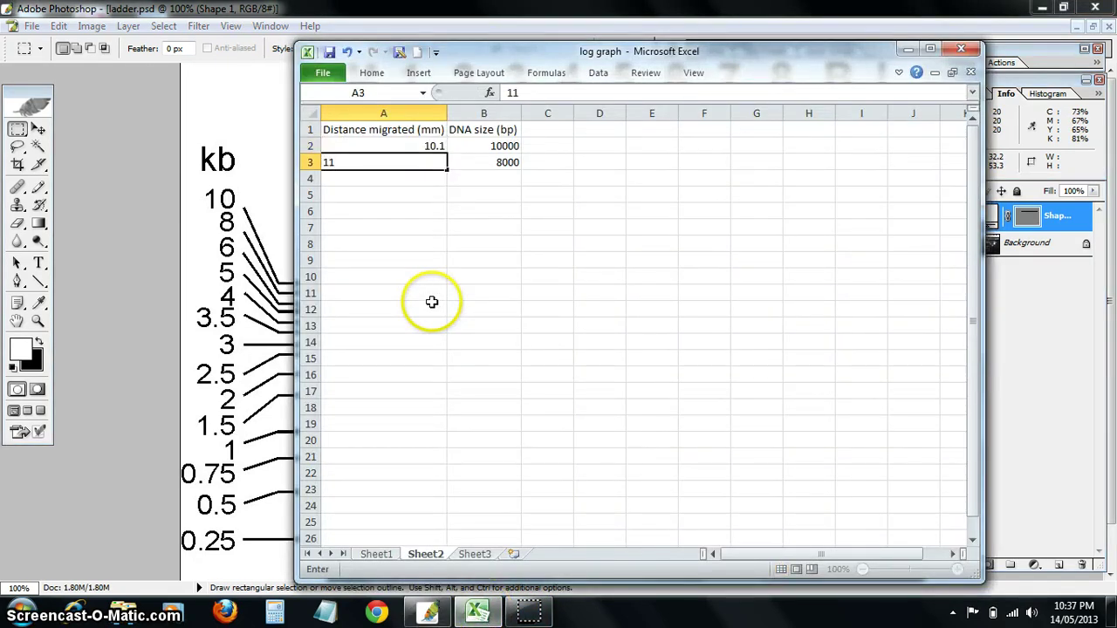
{"action": "key", "text": "Return"}
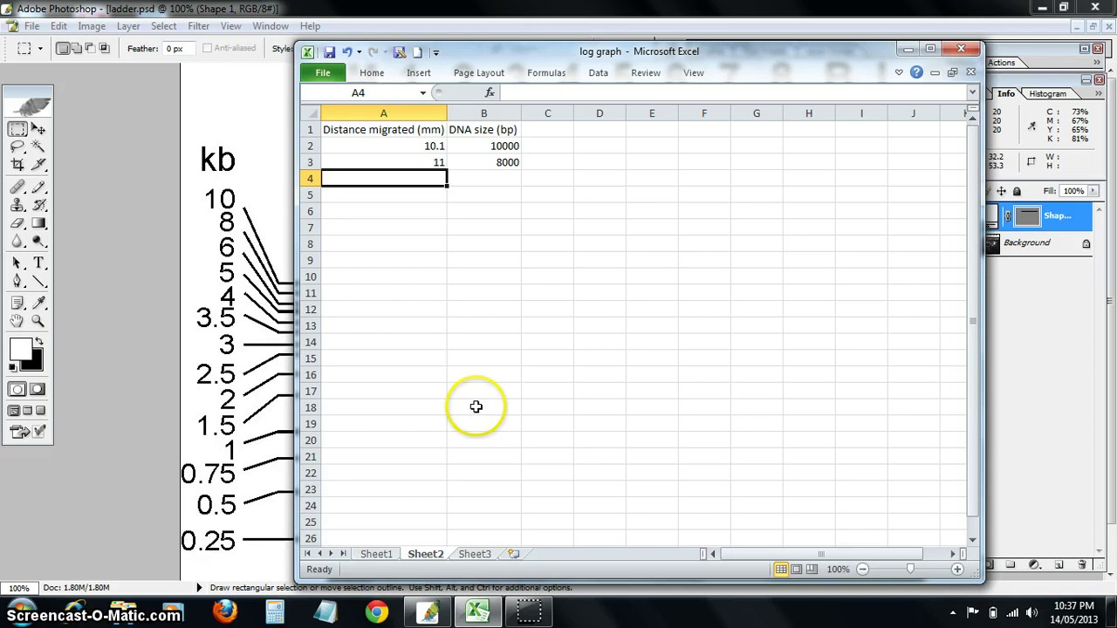
Step: On Sheet1, select the data A2:B15 and insert a markers-only scatter chart
{"action": "left_click", "coordinate": [375, 554]}
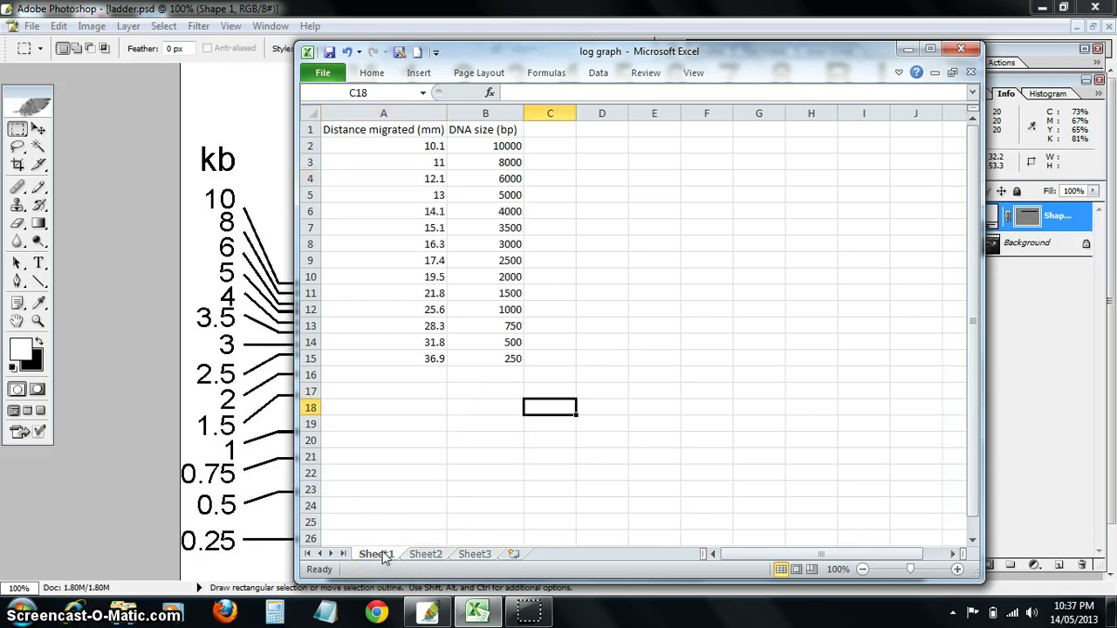
{"action": "left_click_drag", "start_coordinate": [694, 53], "coordinate": [807, 45]}
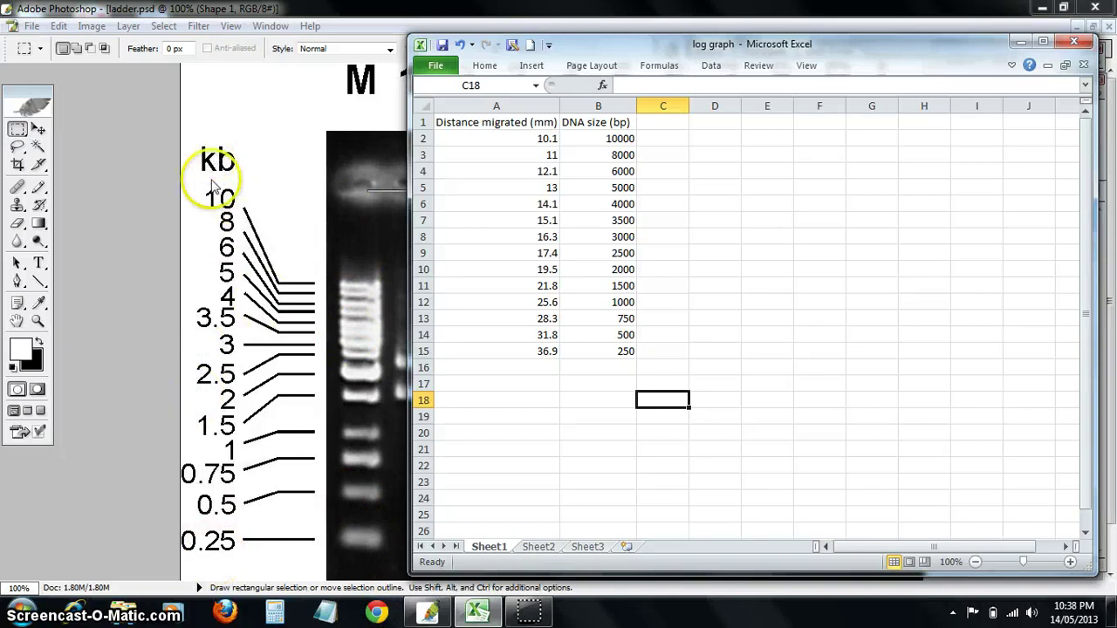
{"action": "left_click", "coordinate": [663, 49]}
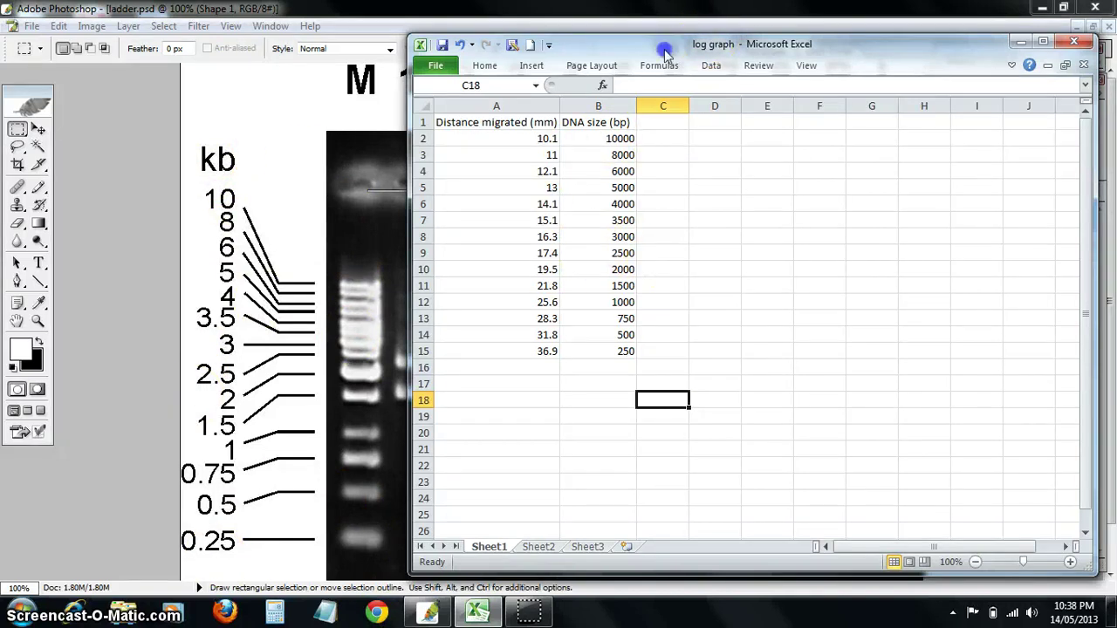
{"action": "left_click_drag", "start_coordinate": [663, 49], "coordinate": [425, 38]}
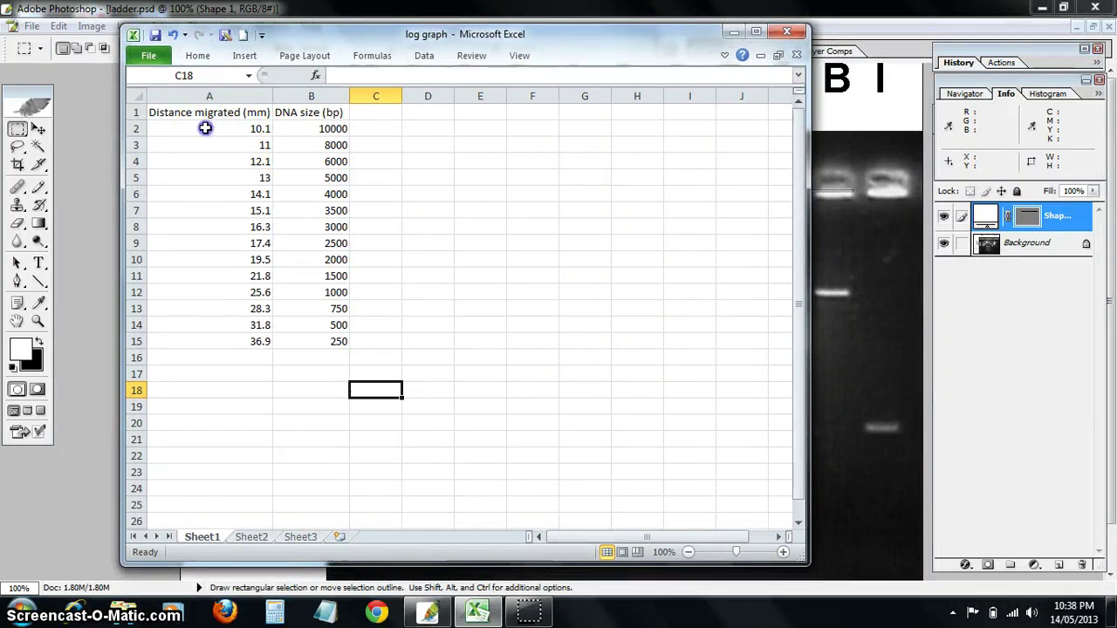
{"action": "left_click_drag", "start_coordinate": [205, 129], "coordinate": [336, 341]}
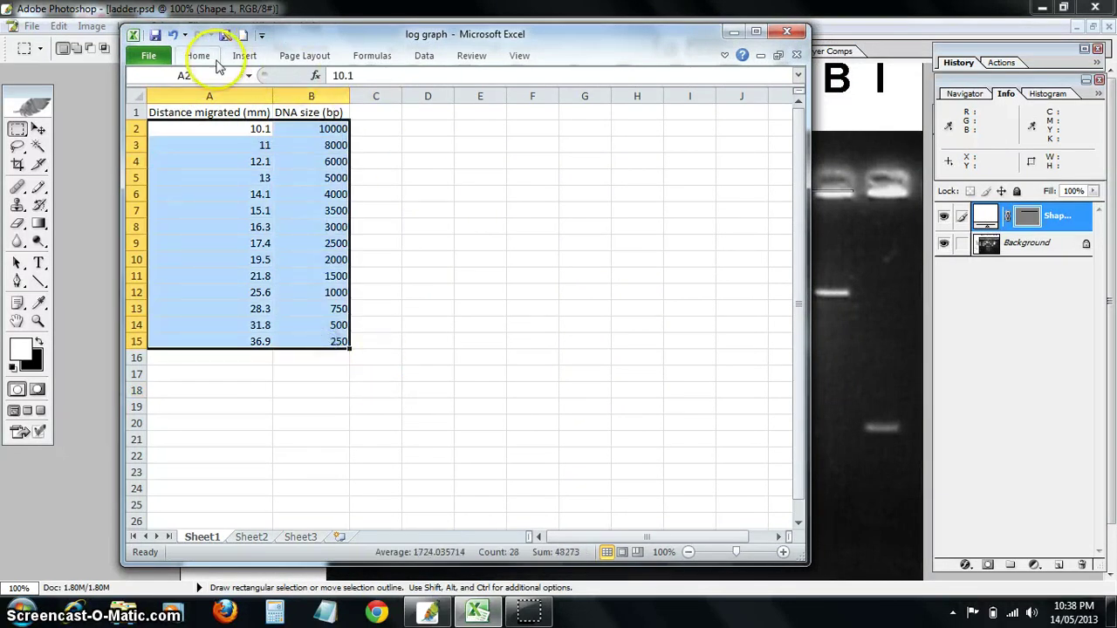
{"action": "left_click", "coordinate": [244, 55]}
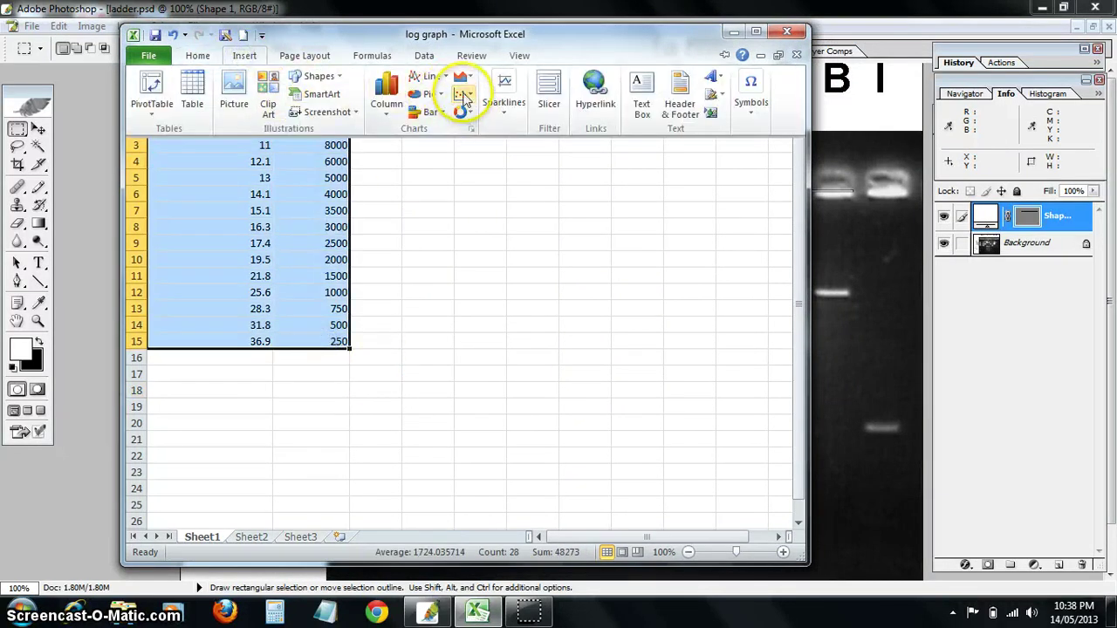
{"action": "left_click", "coordinate": [463, 96]}
{"action": "left_click", "coordinate": [478, 155]}
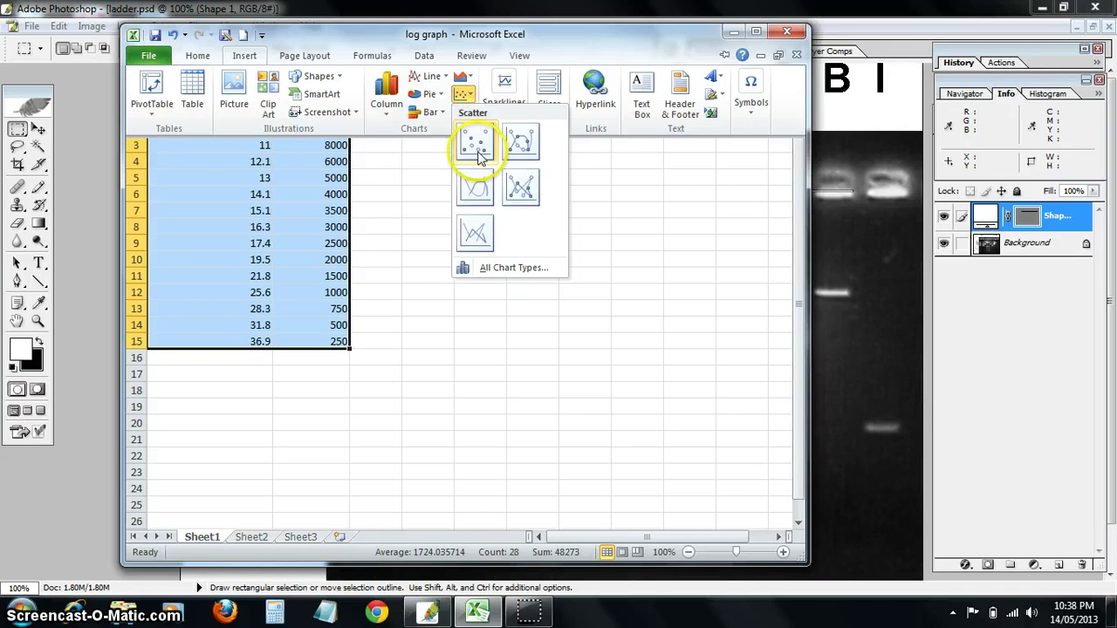
{"action": "left_click", "coordinate": [477, 150]}
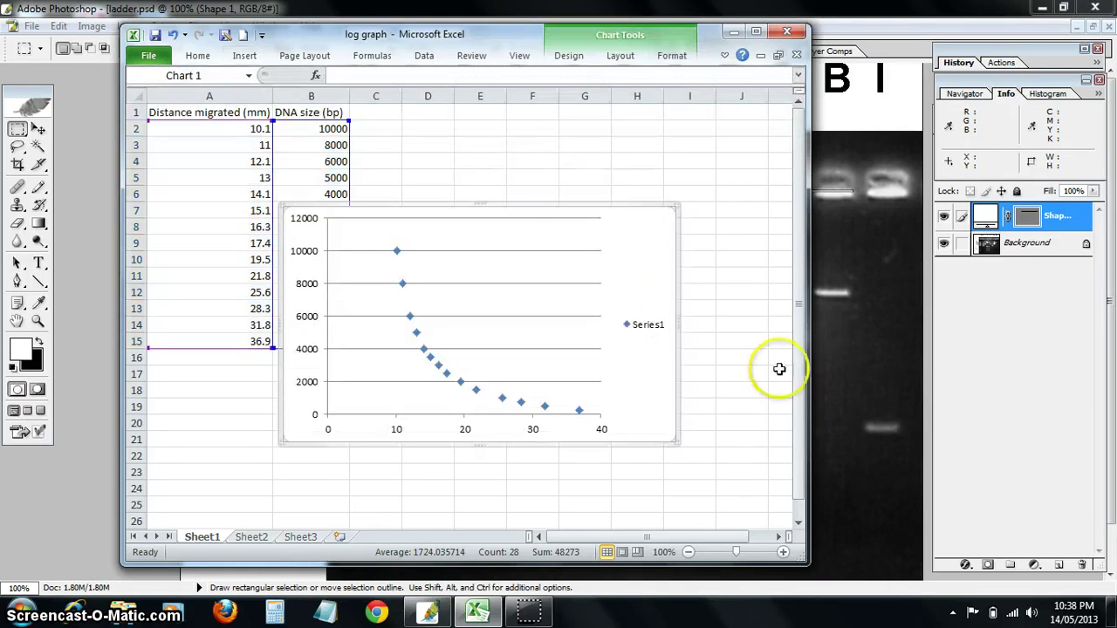
Step: Maximize Excel, move the chart beside the table, and enlarge it down to about row 29
{"action": "left_click_drag", "start_coordinate": [804, 372], "coordinate": [888, 366]}
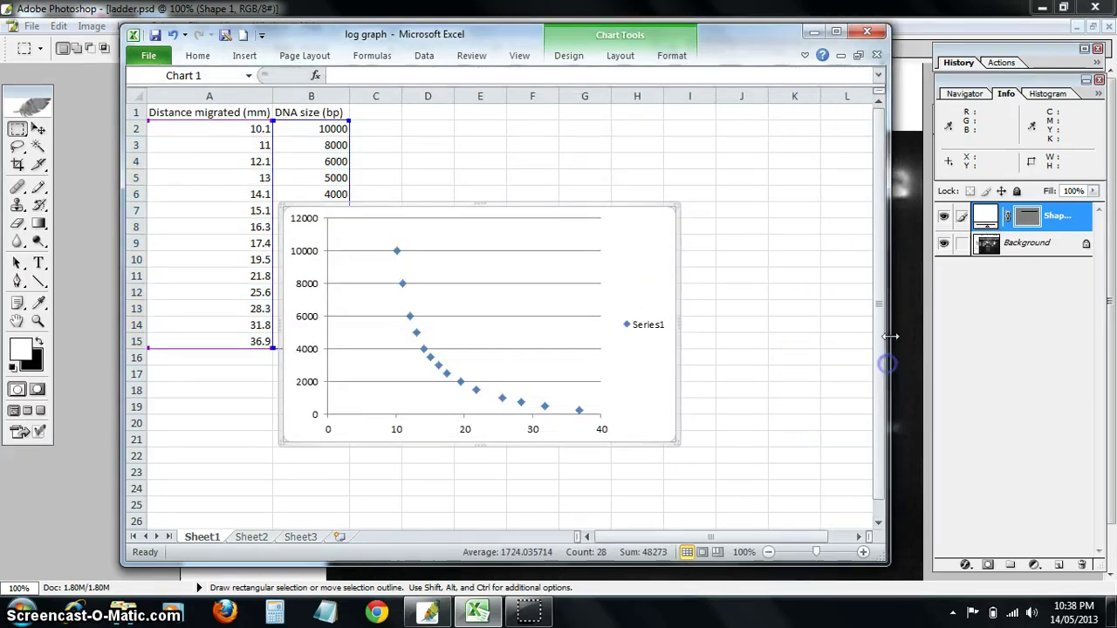
{"action": "left_click", "coordinate": [836, 33]}
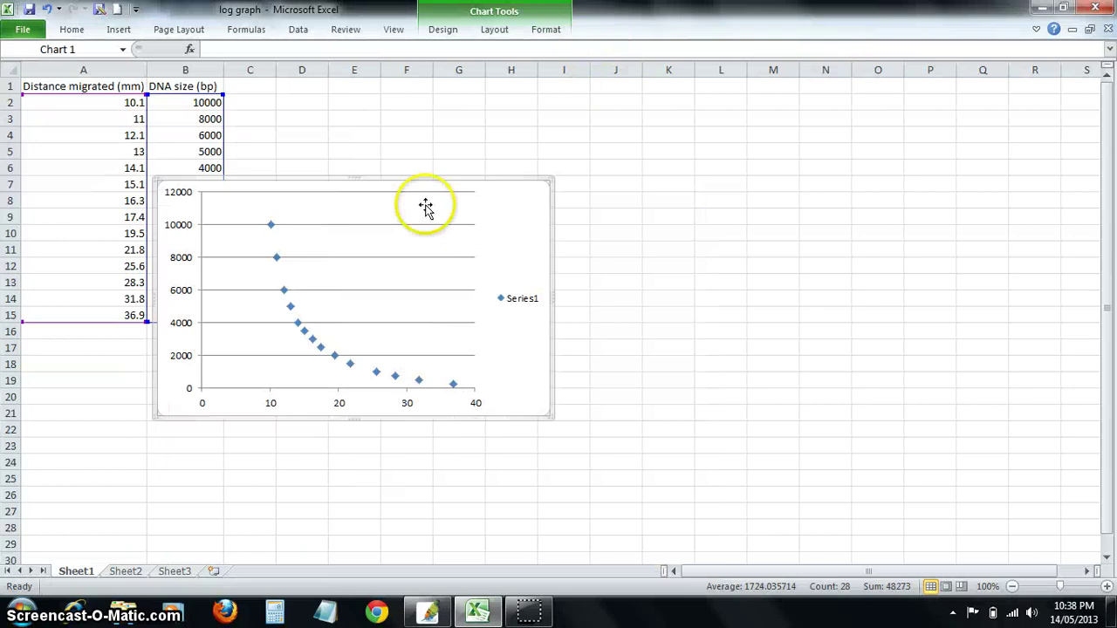
{"action": "mouse_move", "coordinate": [493, 202]}
{"action": "left_mouse_down"}
{"action": "mouse_move", "coordinate": [648, 122]}
{"action": "mouse_move", "coordinate": [647, 107]}
{"action": "left_mouse_up"}
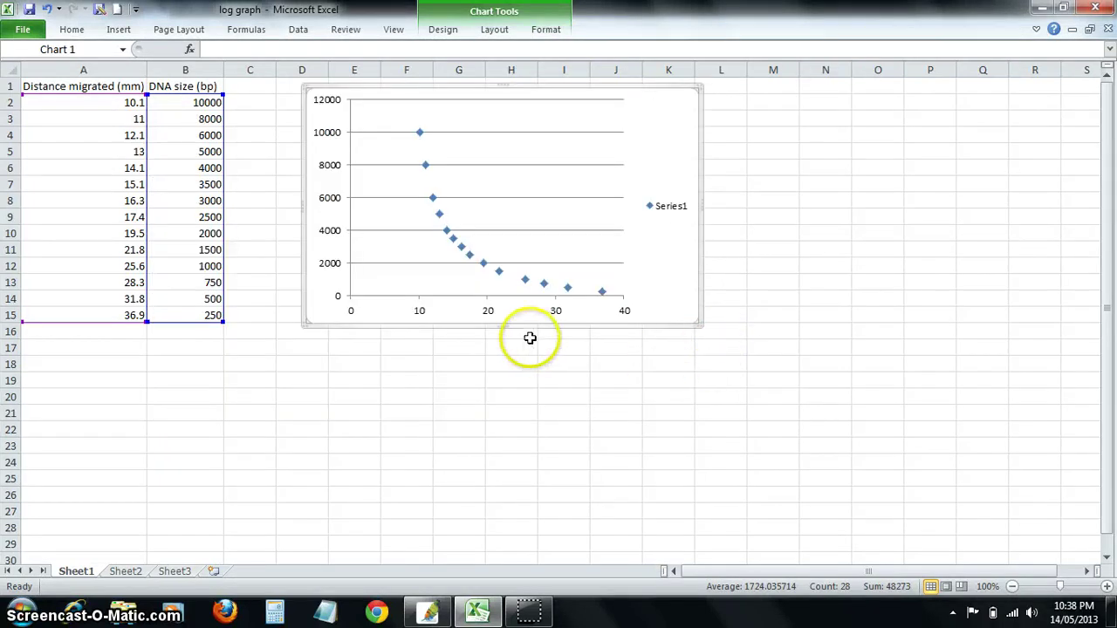
{"action": "left_click_drag", "start_coordinate": [504, 325], "coordinate": [551, 547]}
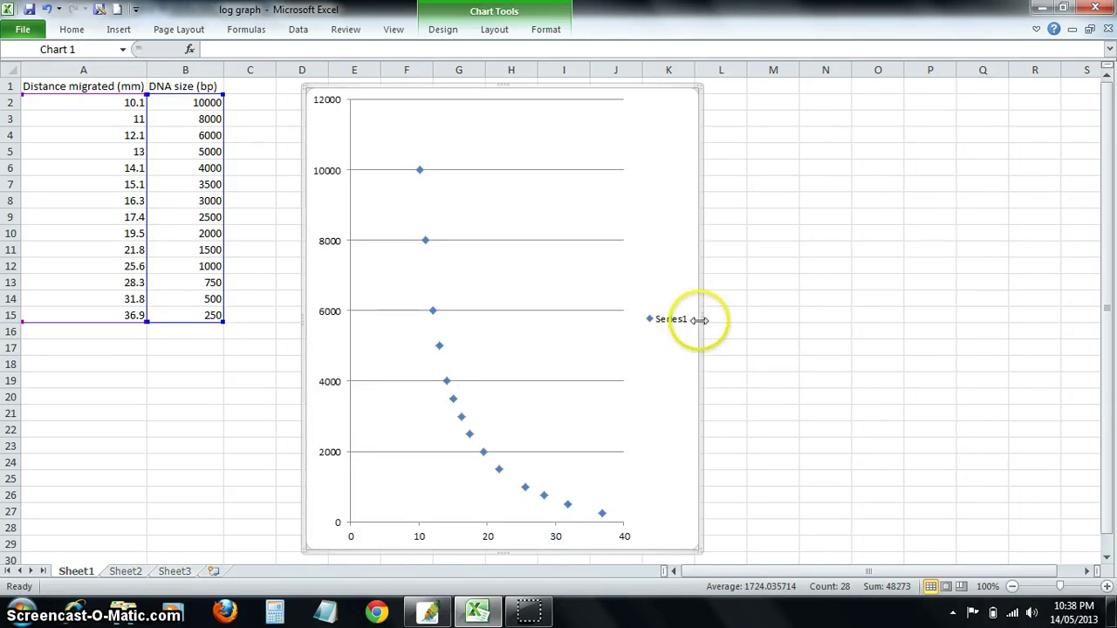
{"action": "left_click_drag", "start_coordinate": [700, 320], "coordinate": [864, 323]}
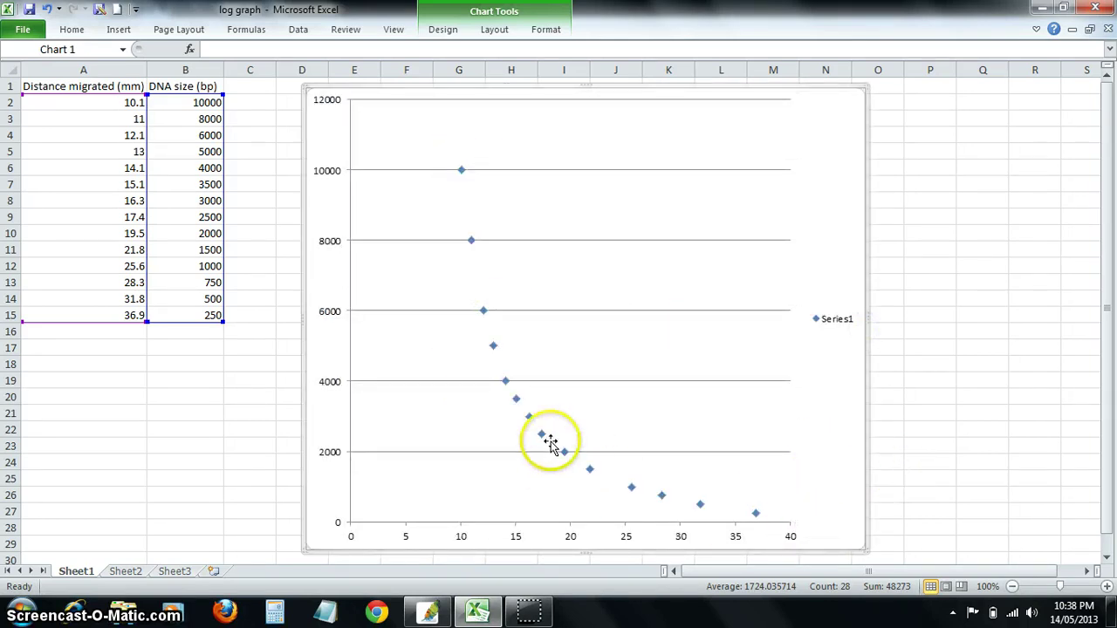
{"action": "left_click", "coordinate": [516, 398]}
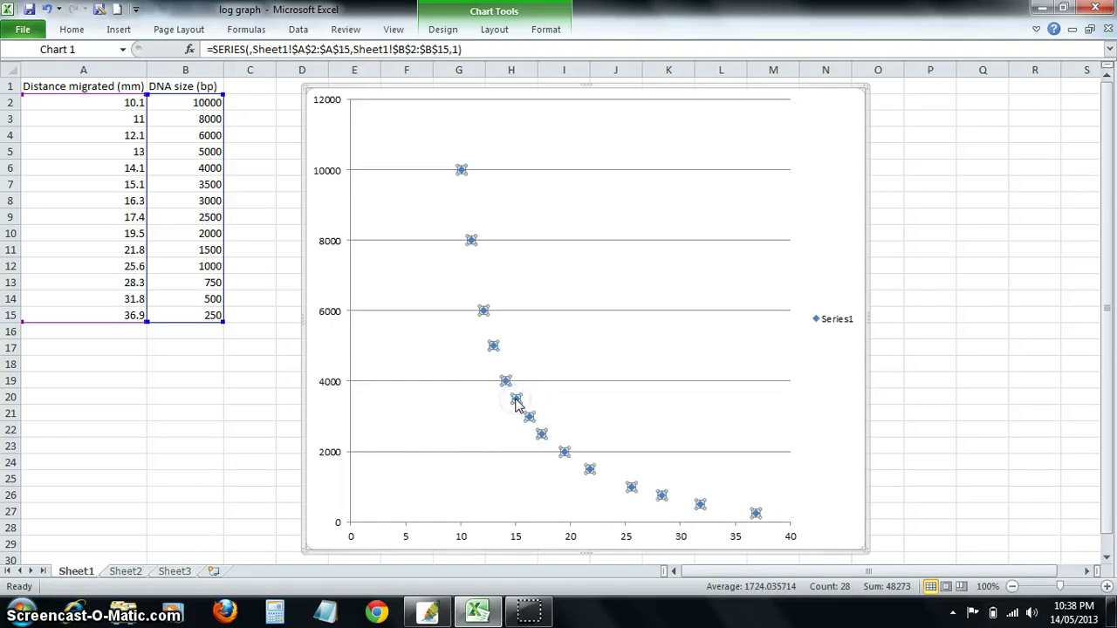
Step: Add an Exponential trendline to Series1 through Add Trendline and Format Trendline
{"action": "right_click", "coordinate": [515, 403]}
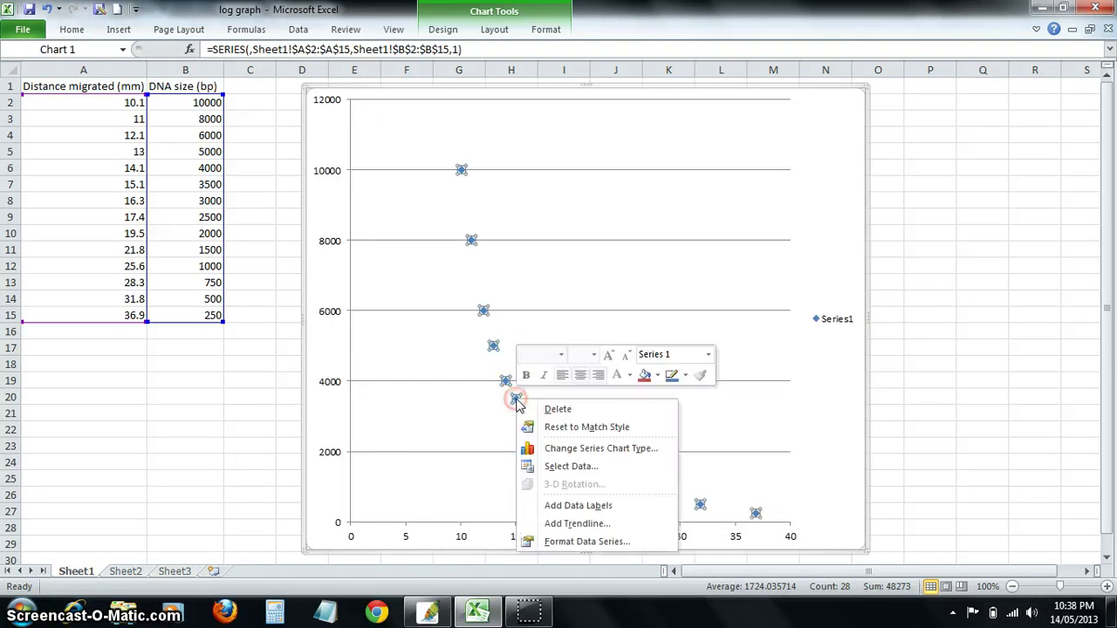
{"action": "left_click", "coordinate": [589, 524]}
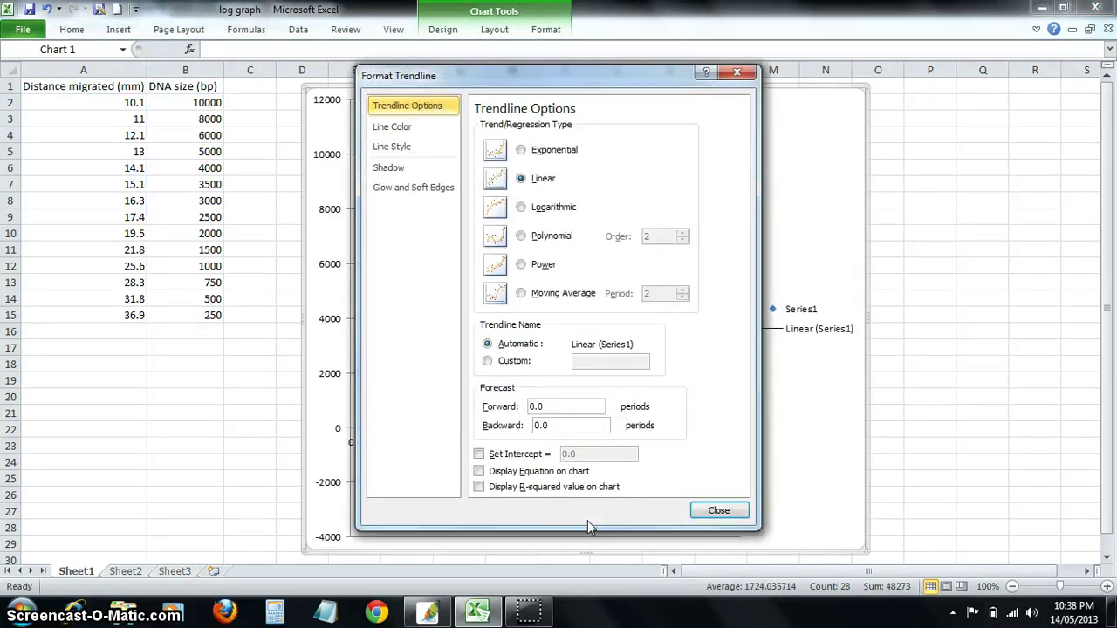
{"action": "left_click", "coordinate": [521, 152]}
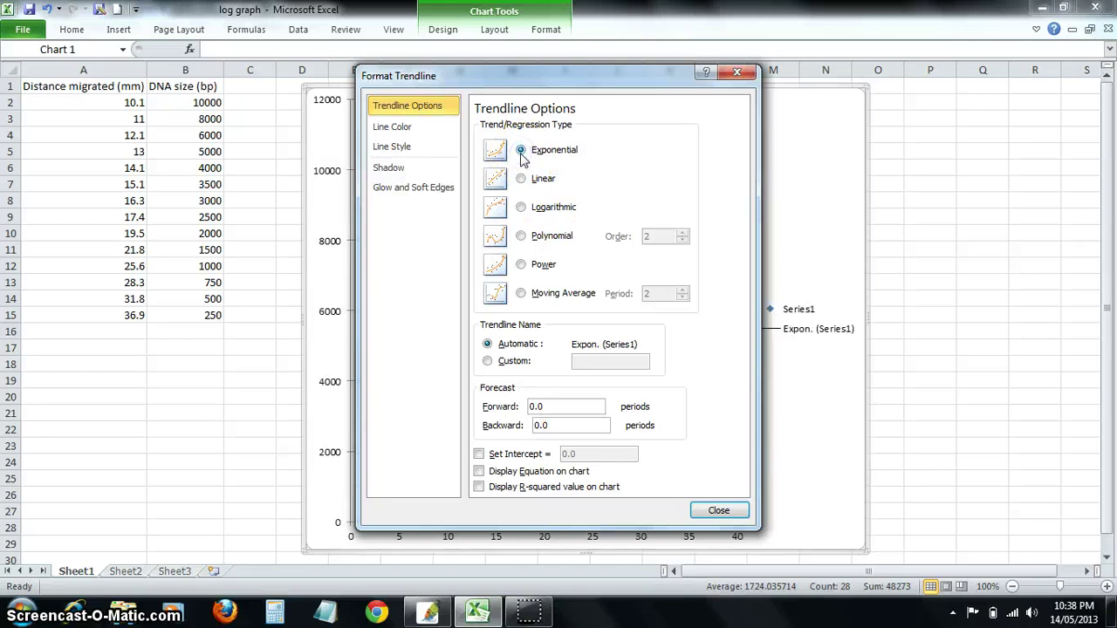
{"action": "left_click", "coordinate": [718, 513]}
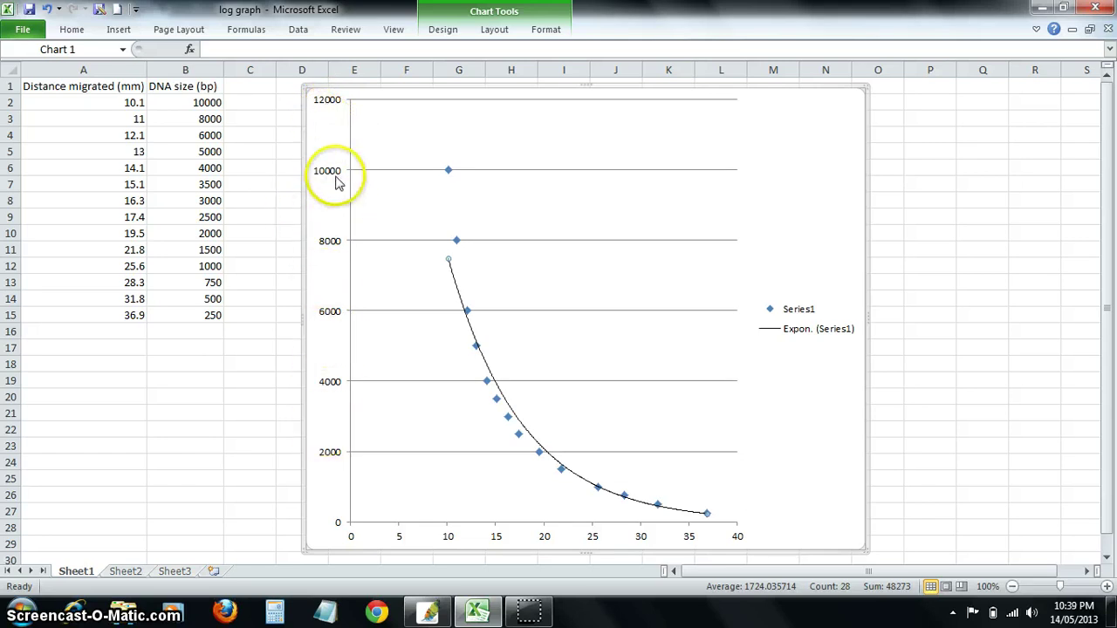
{"action": "left_click", "coordinate": [330, 361]}
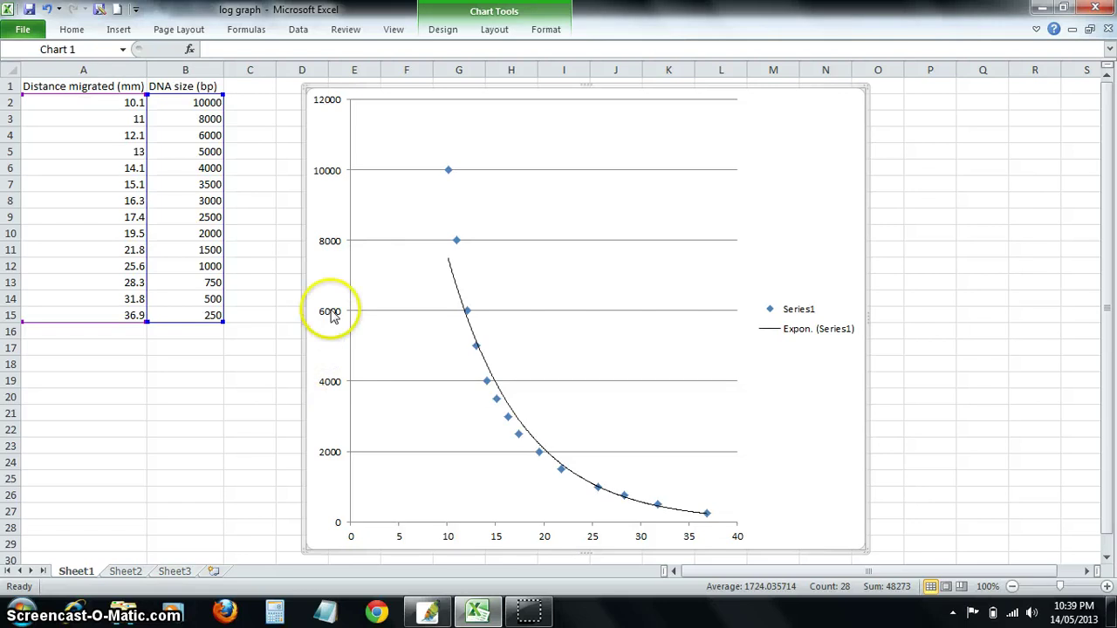
{"action": "left_click", "coordinate": [331, 316]}
Step: Turn on Logarithmic scale for the vertical DNA size axis in Format Axis
{"action": "right_click", "coordinate": [332, 316]}
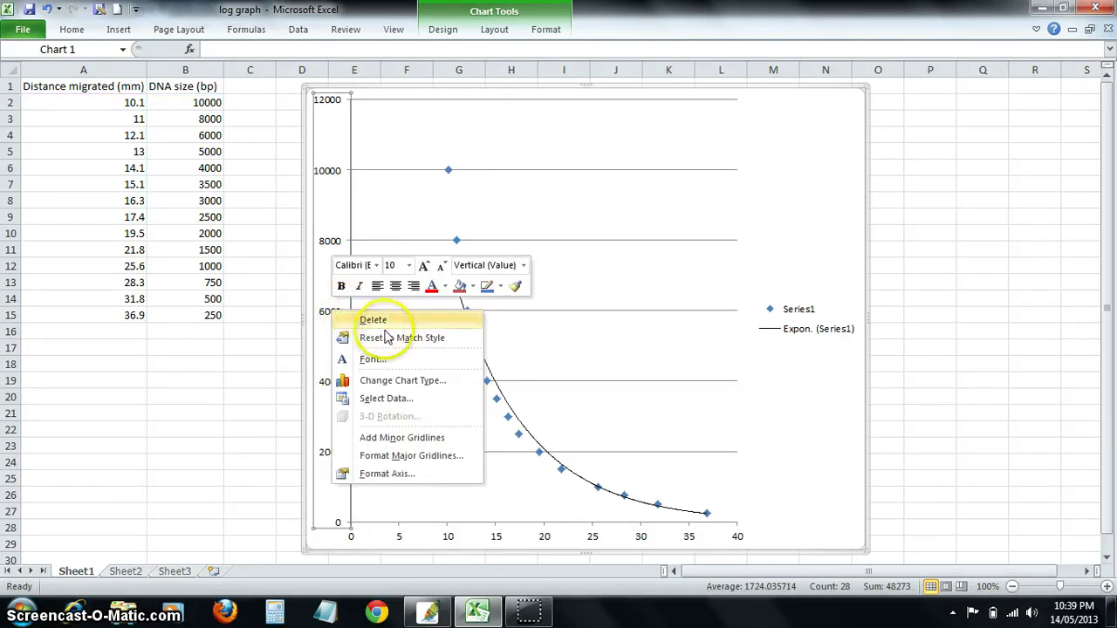
{"action": "left_click", "coordinate": [401, 474]}
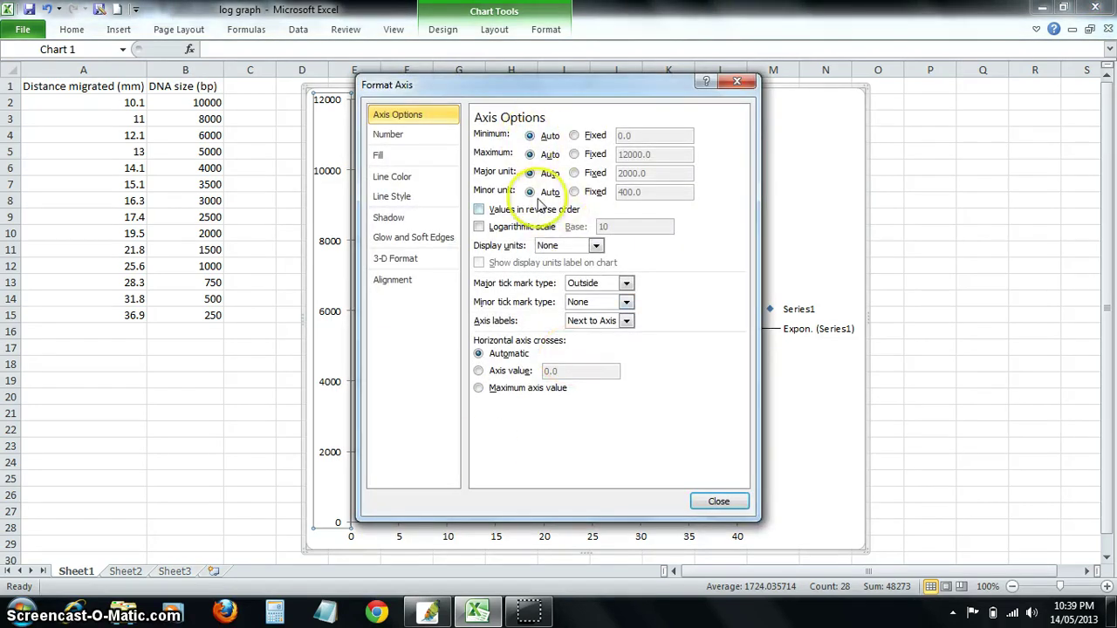
{"action": "left_click", "coordinate": [479, 227]}
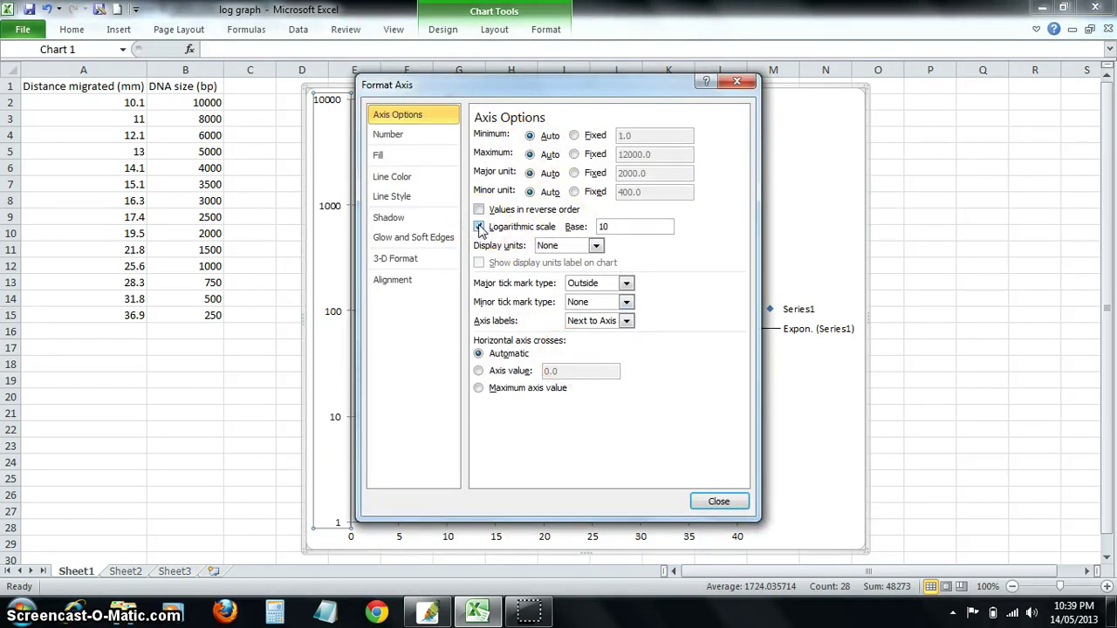
{"action": "mouse_move", "coordinate": [535, 88]}
{"action": "left_mouse_down"}
{"action": "mouse_move", "coordinate": [144, 66]}
{"action": "mouse_move", "coordinate": [173, 75]}
{"action": "left_mouse_up"}
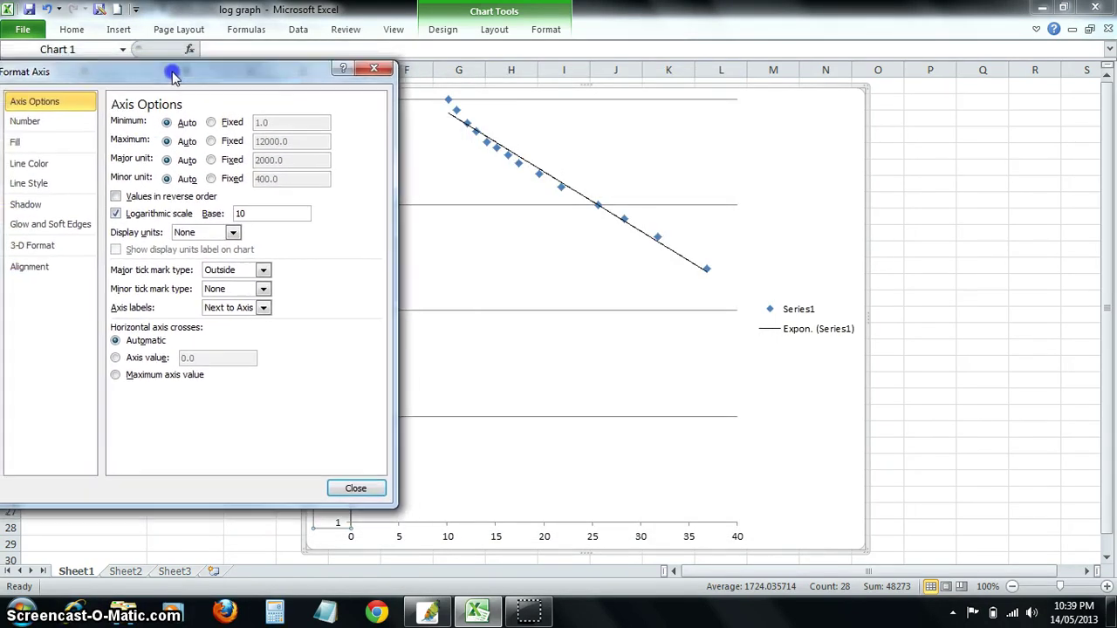
{"action": "mouse_move", "coordinate": [172, 75]}
{"action": "left_mouse_down"}
{"action": "mouse_move", "coordinate": [188, 89]}
{"action": "mouse_move", "coordinate": [73, 91]}
{"action": "left_mouse_up"}
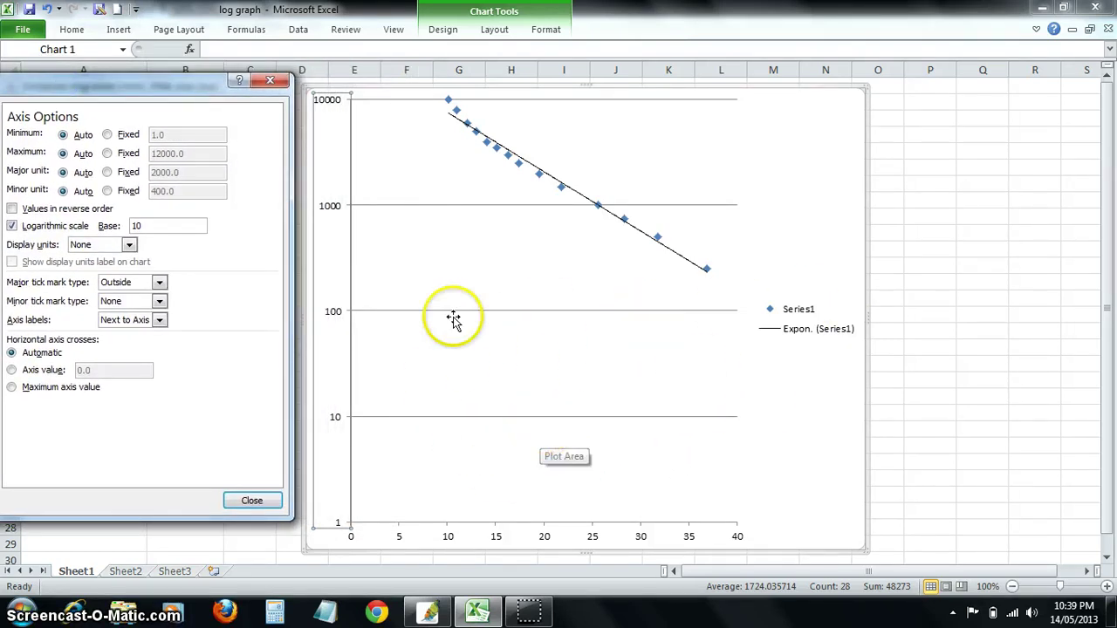
Step: Fix the logarithmic axis minimum at 100 and close Format Axis
{"action": "left_click_drag", "start_coordinate": [136, 91], "coordinate": [275, 90]}
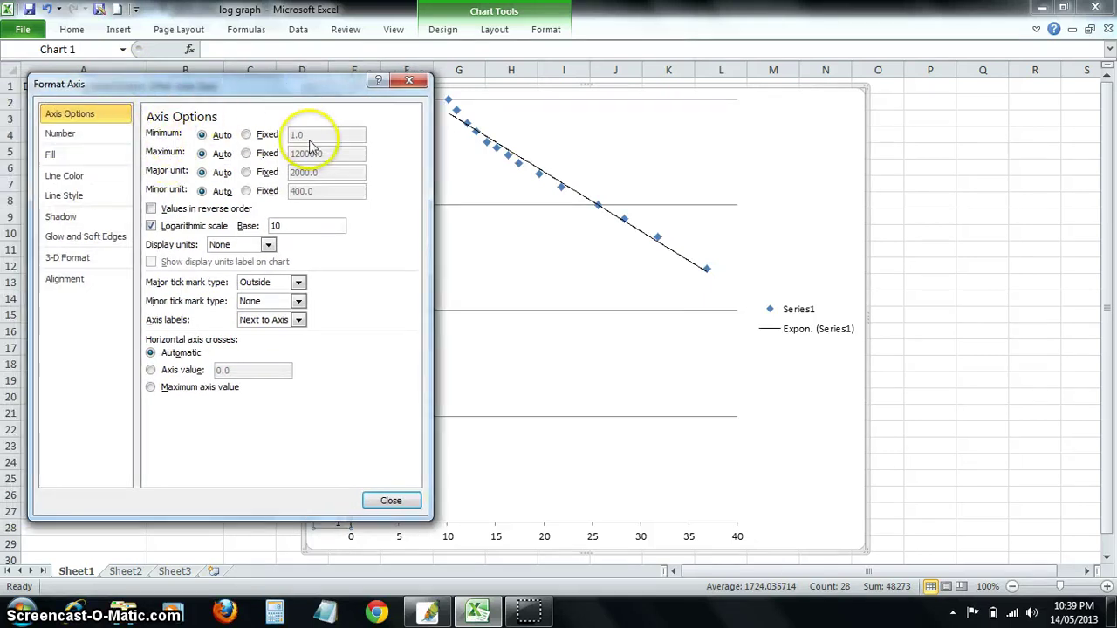
{"action": "left_click_drag", "start_coordinate": [262, 87], "coordinate": [103, 87]}
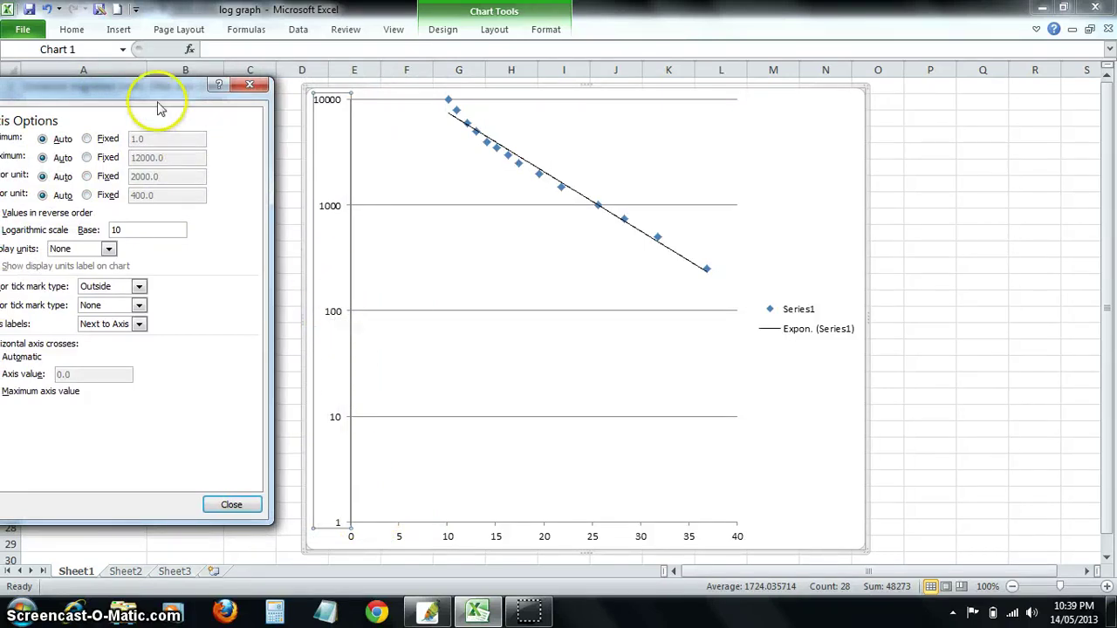
{"action": "left_click_drag", "start_coordinate": [162, 87], "coordinate": [338, 88]}
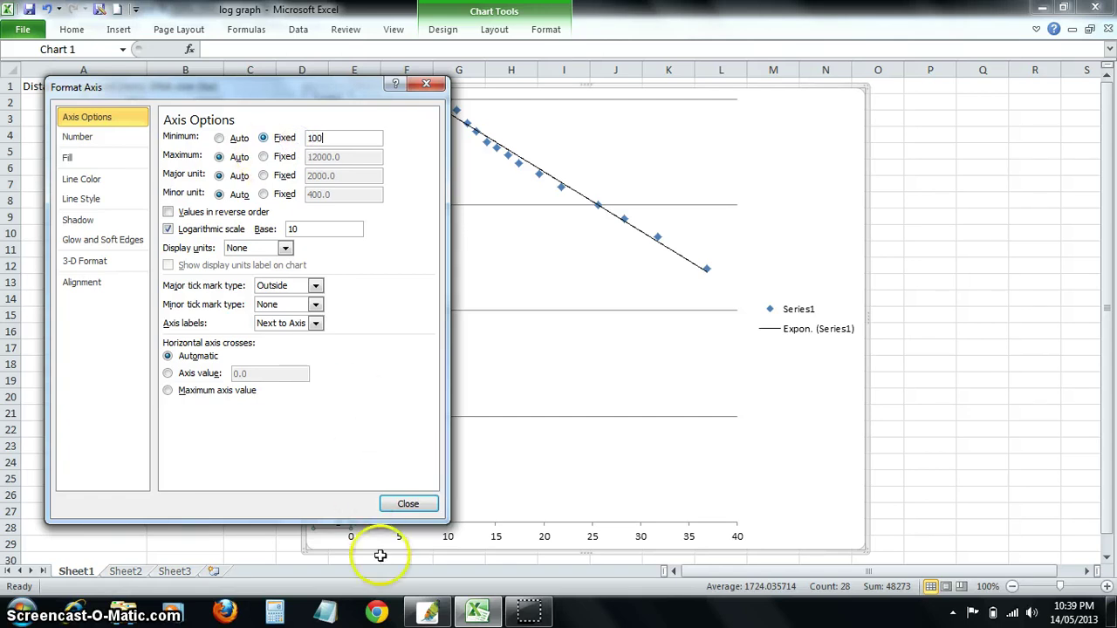
{"action": "left_click", "coordinate": [407, 504]}
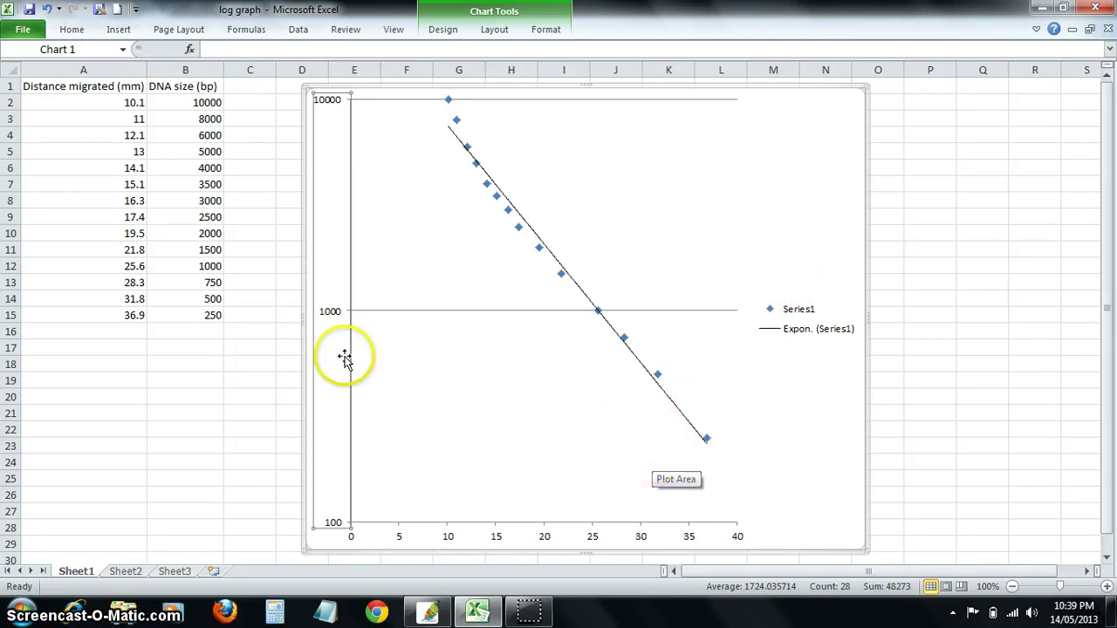
{"action": "left_click", "coordinate": [328, 315]}
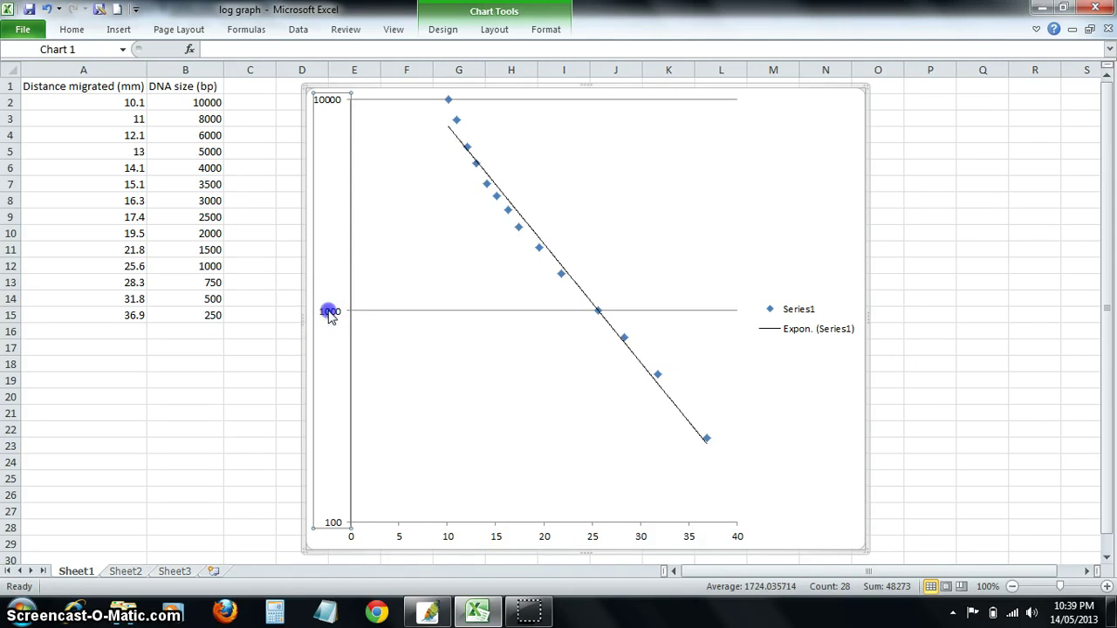
Step: Add minor gridlines to the DNA size axis, then switch to the gel photo in Photoshop
{"action": "right_click", "coordinate": [328, 315]}
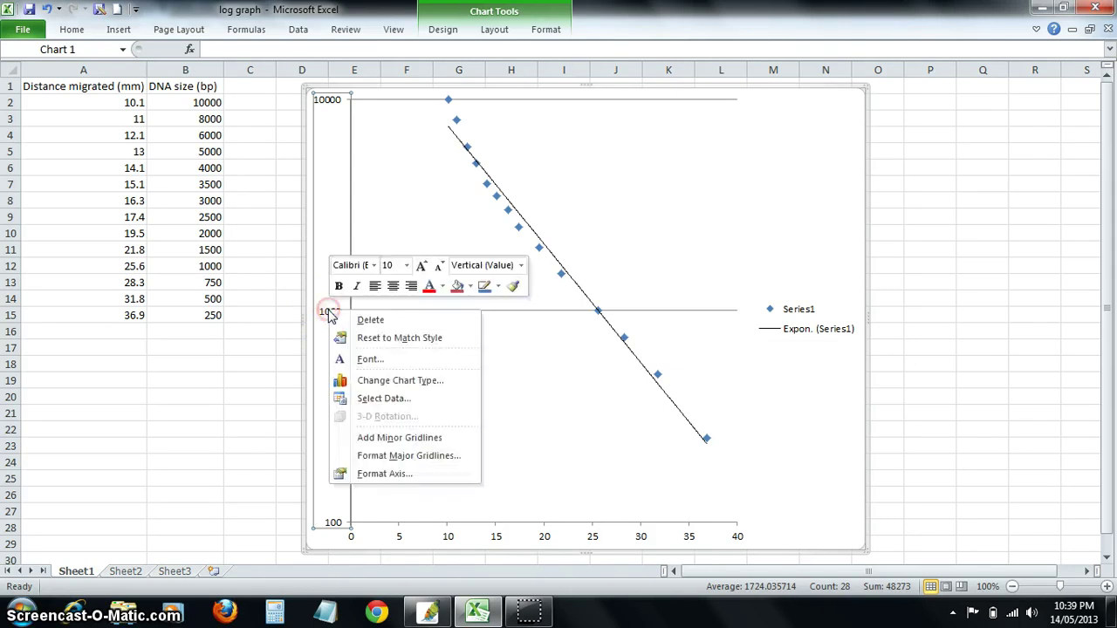
{"action": "left_click", "coordinate": [390, 440]}
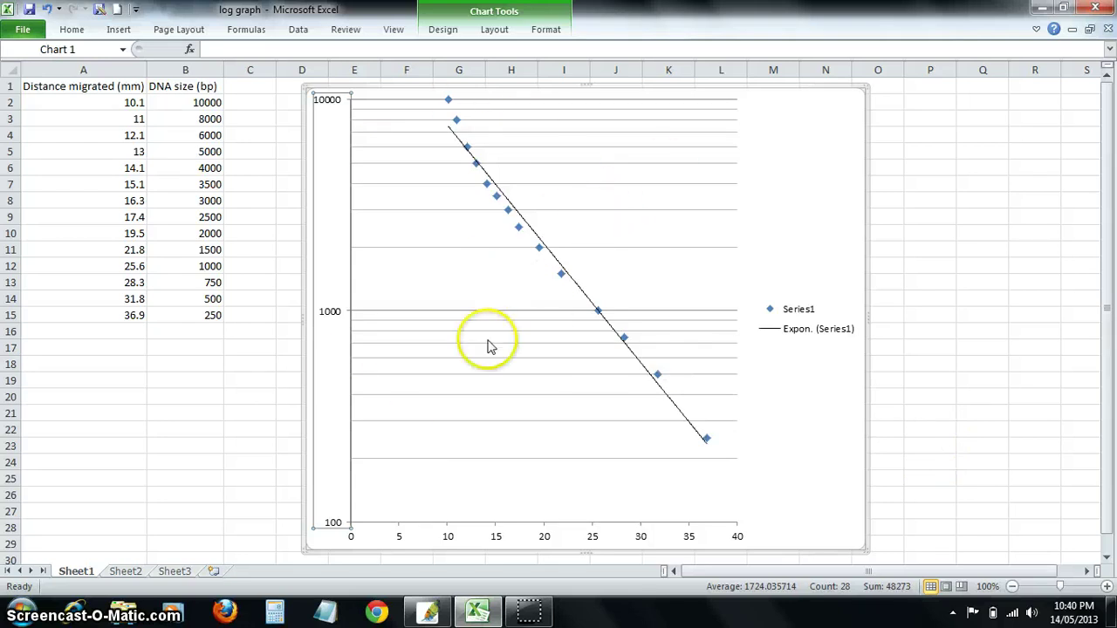
{"action": "left_click", "coordinate": [428, 613]}
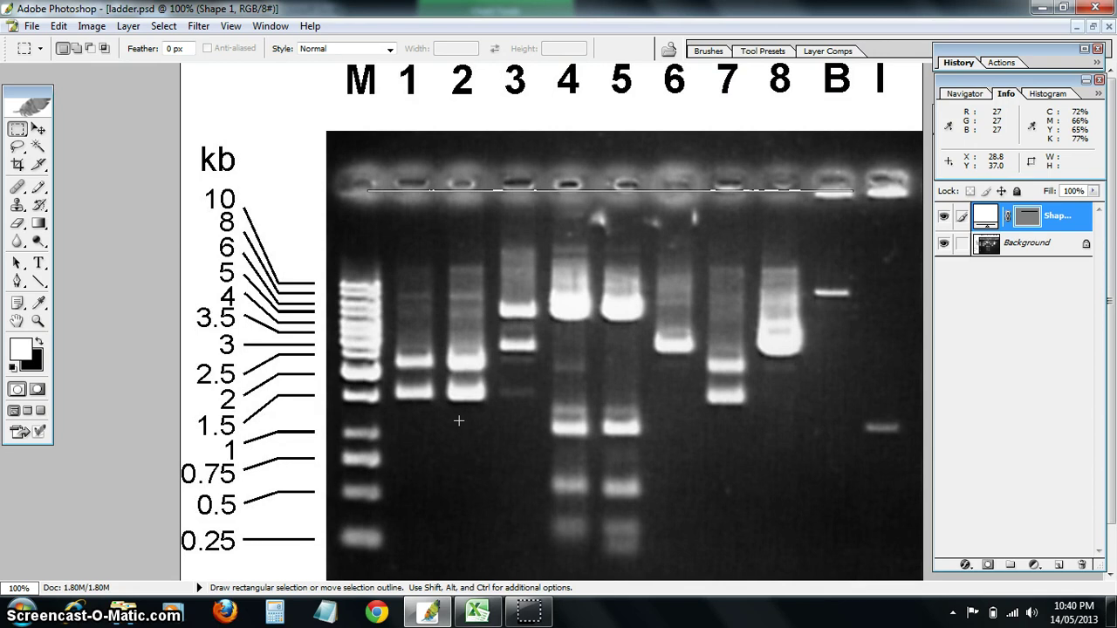
Step: Toggle between the gel image and the Excel chart to compare ladder bands, ending on the chart
{"action": "left_click", "coordinate": [478, 611]}
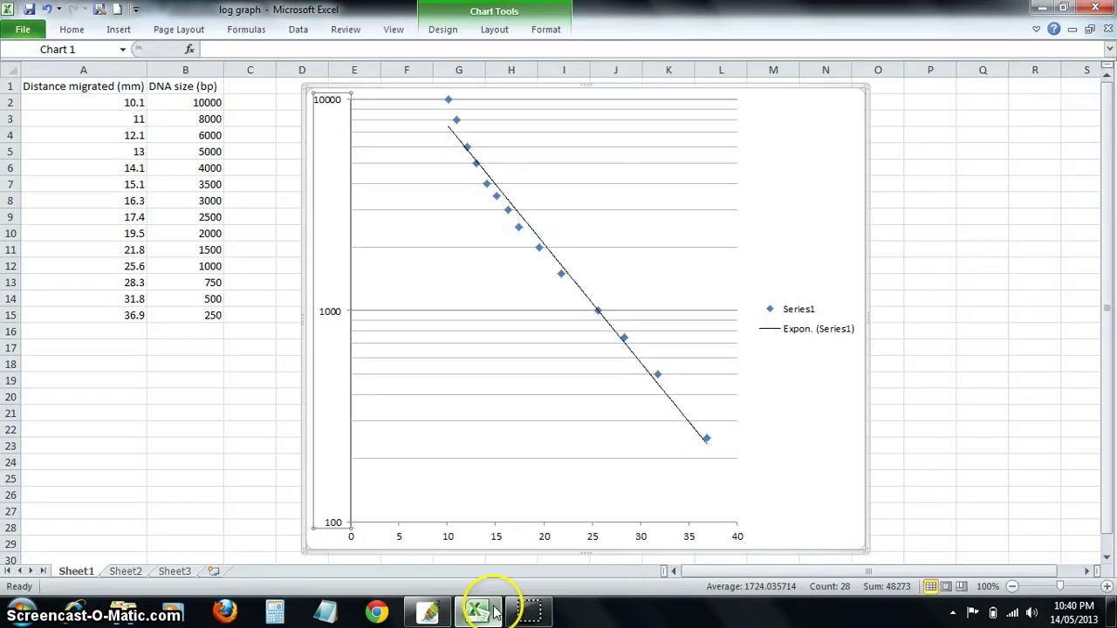
{"action": "left_click", "coordinate": [412, 610]}
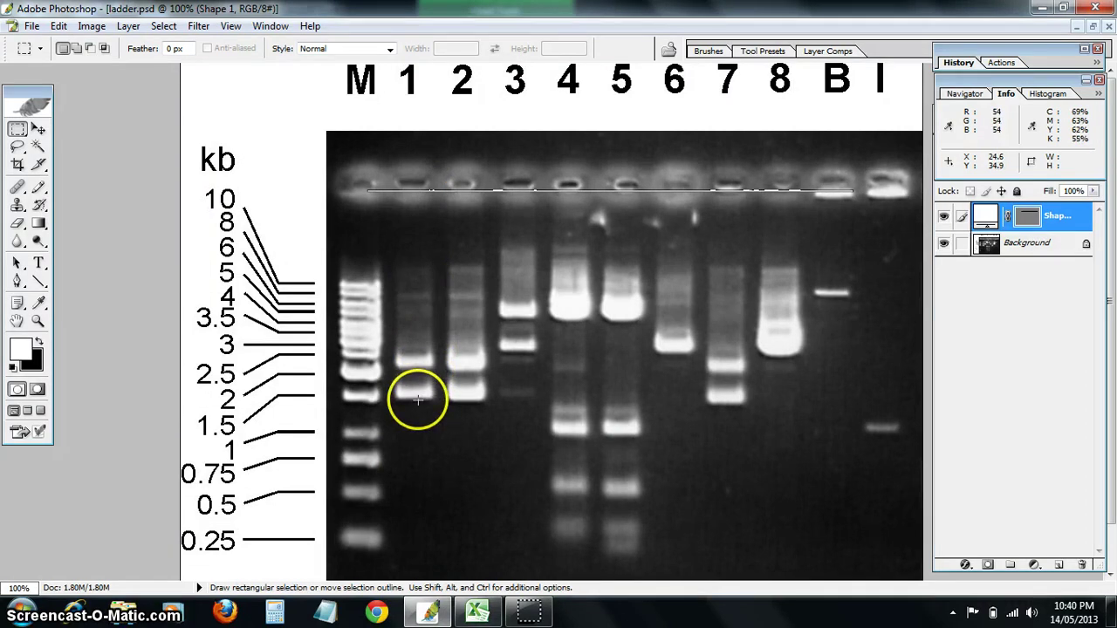
{"action": "left_click", "coordinate": [477, 610]}
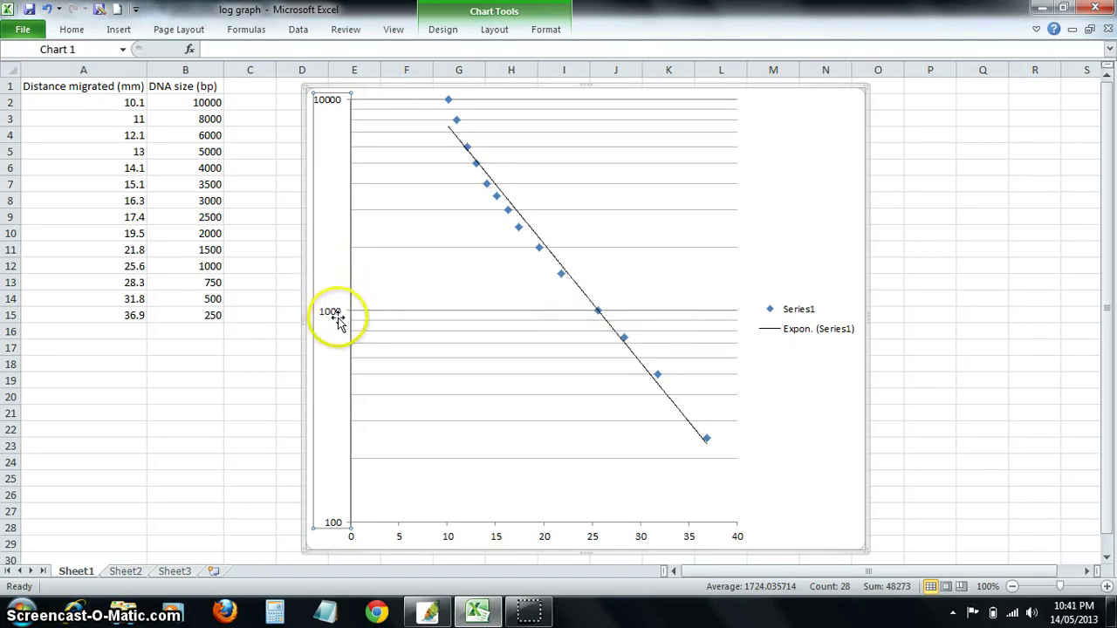
{"action": "left_click", "coordinate": [336, 317]}
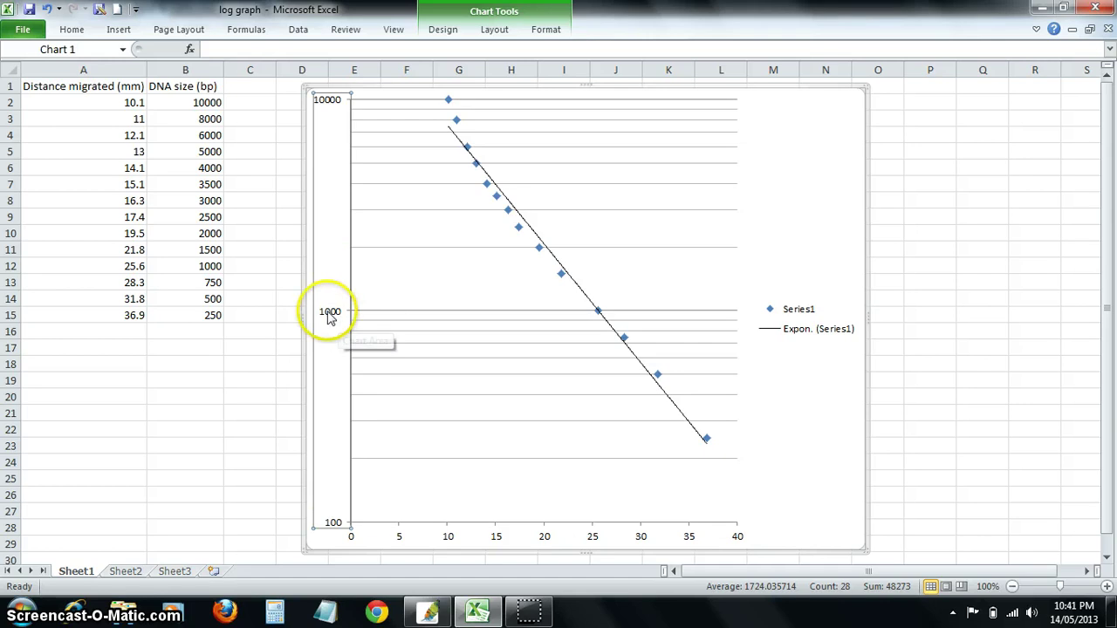